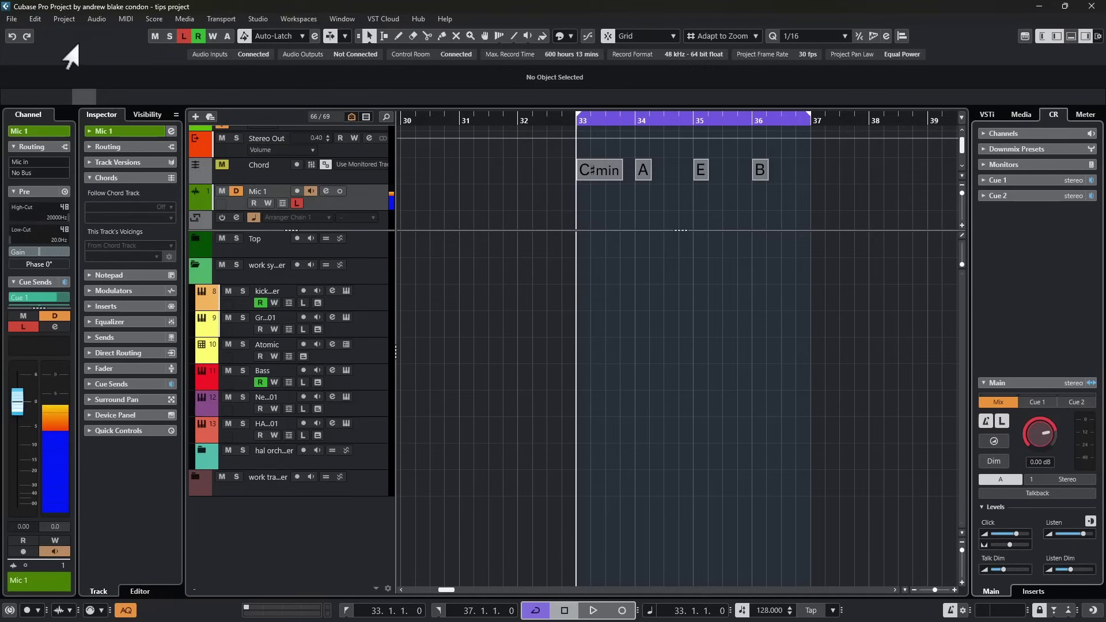
Step: Browse the MediaBay's VST Sound, user content and computer locations, then close the MediaBay window
click(179, 20)
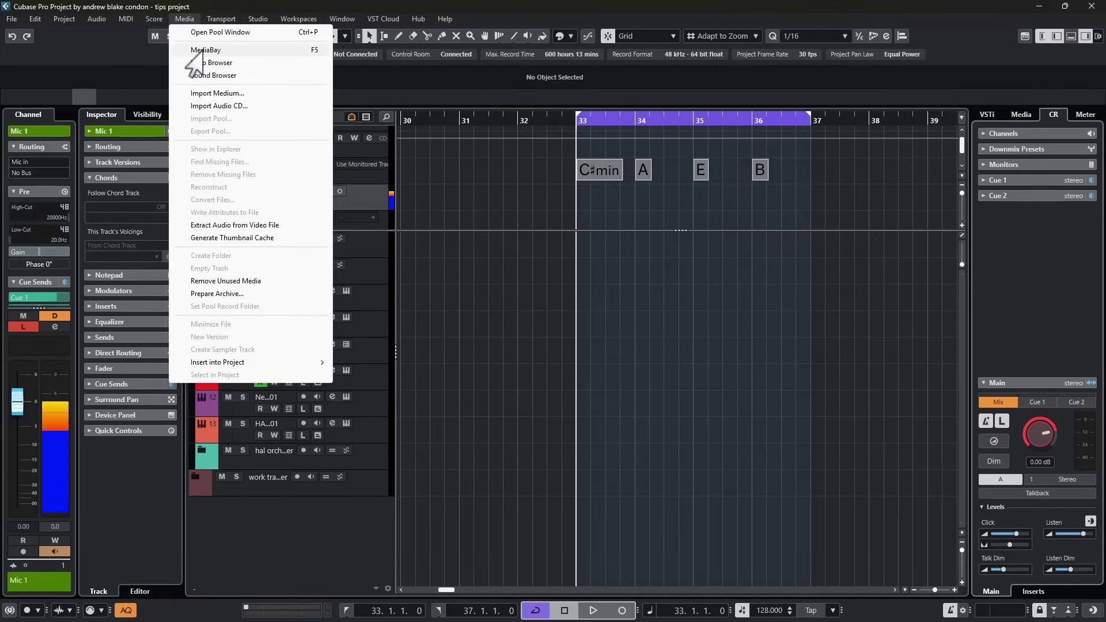
click(201, 50)
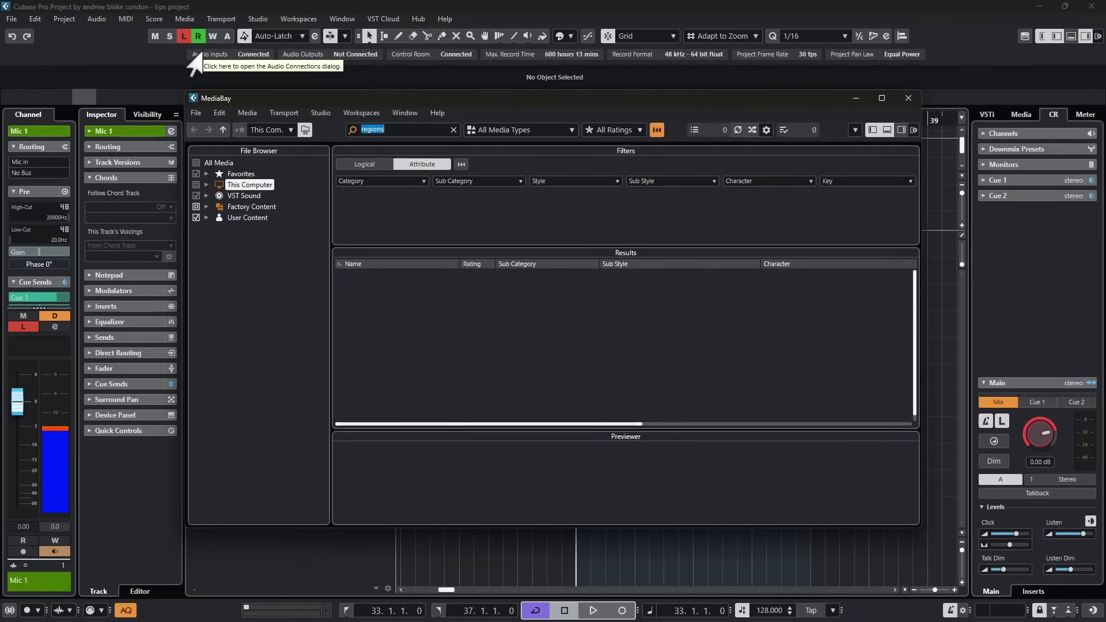
click(194, 129)
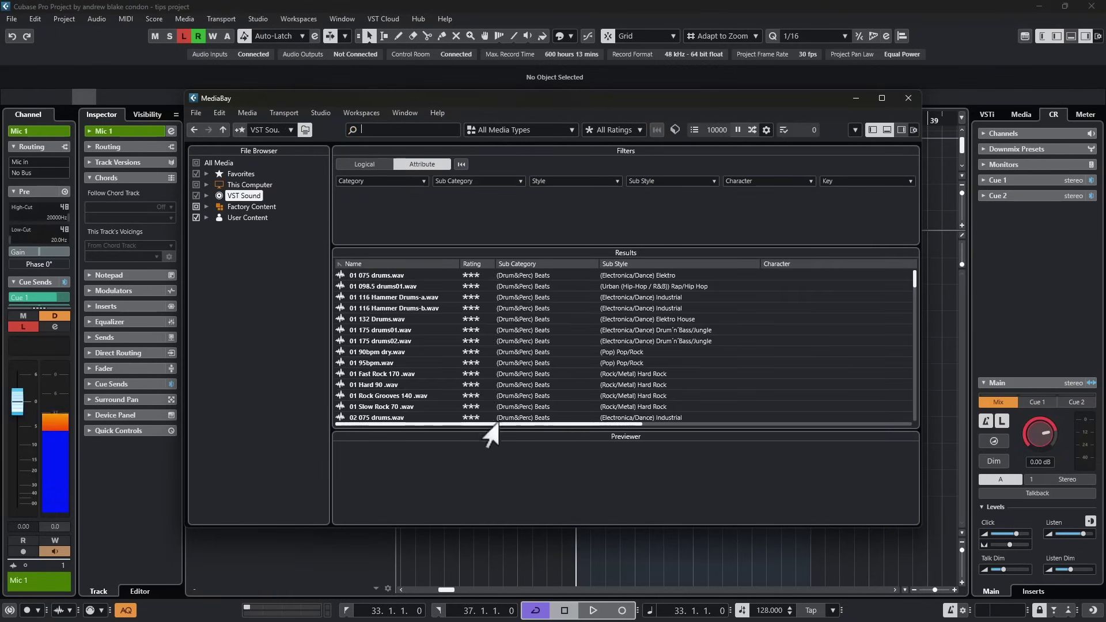
scroll(438, 354, down, 1)
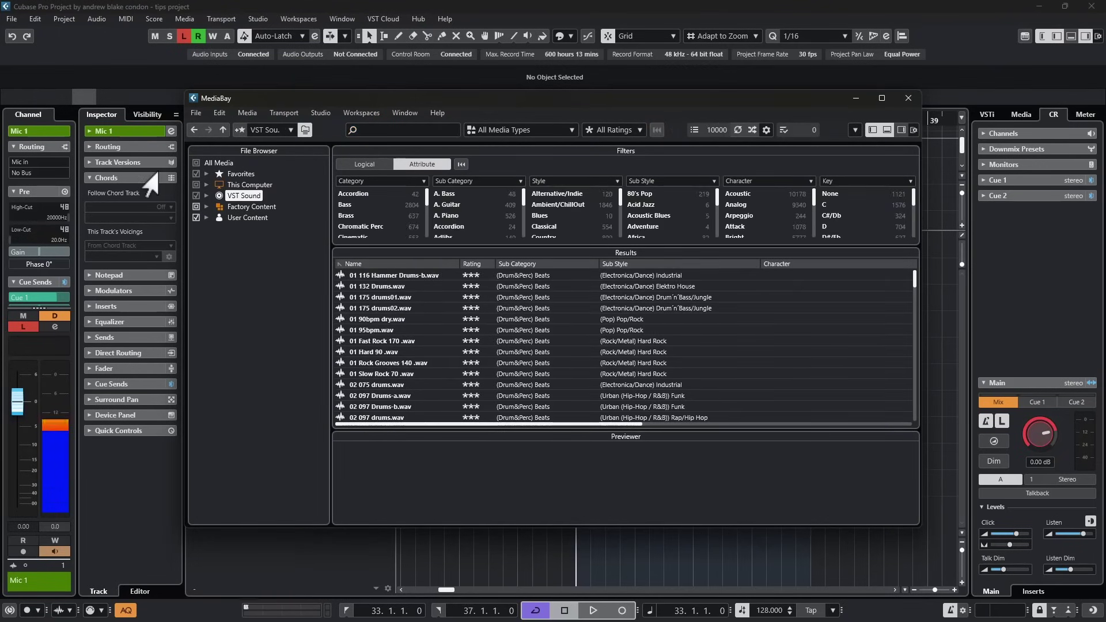
click(235, 217)
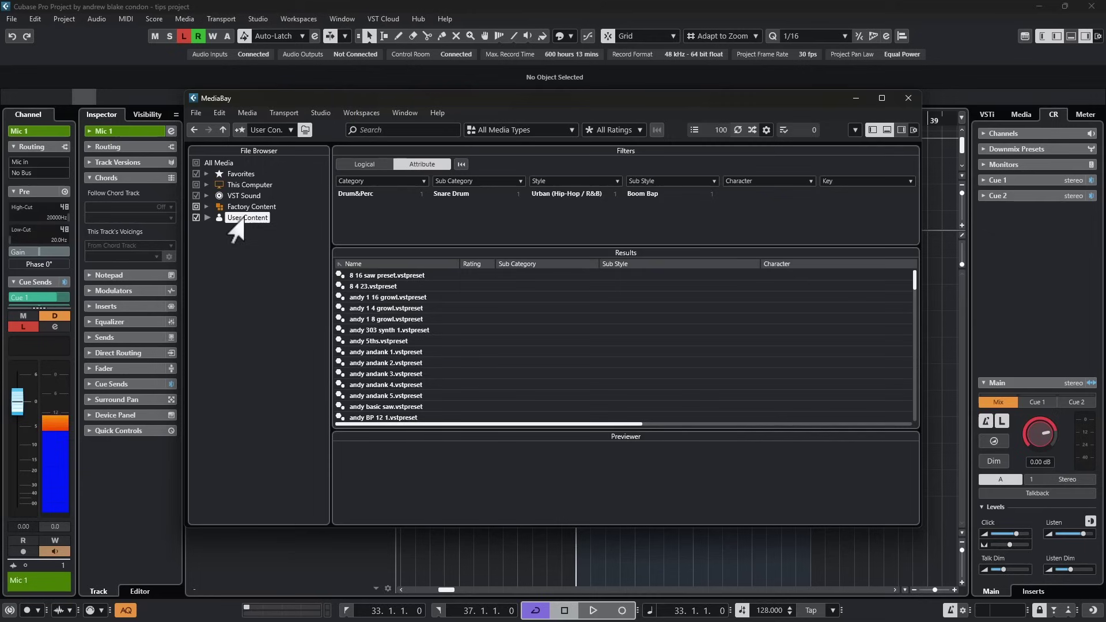
click(242, 185)
click(908, 98)
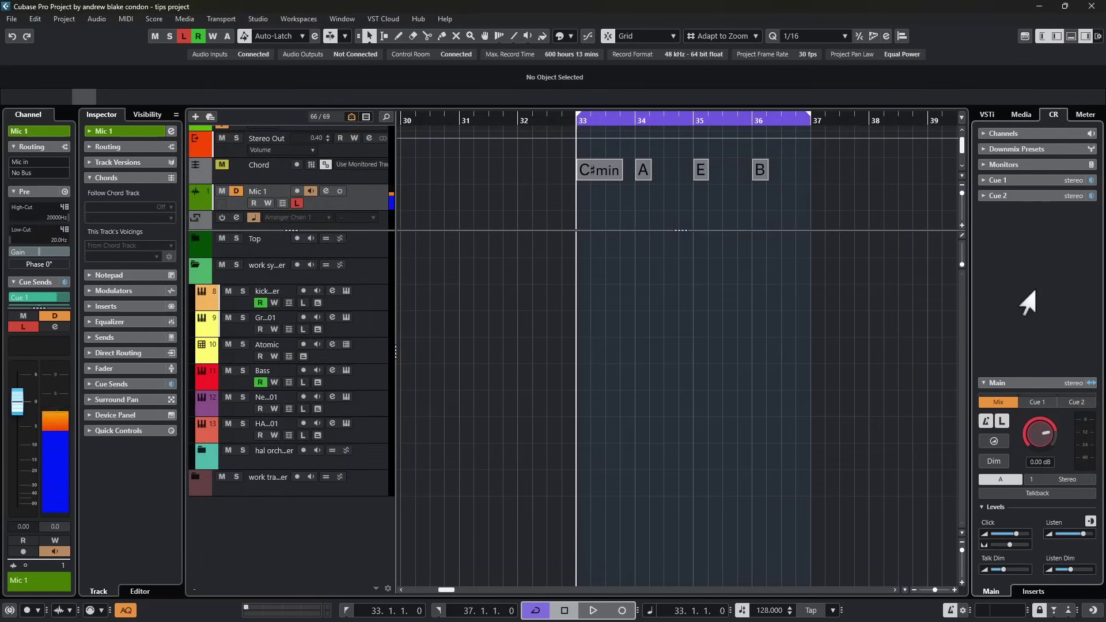
Step: Switch the right zone to Media, widen it, browse Dancefloor TechHouse loops, then return Home
click(1021, 115)
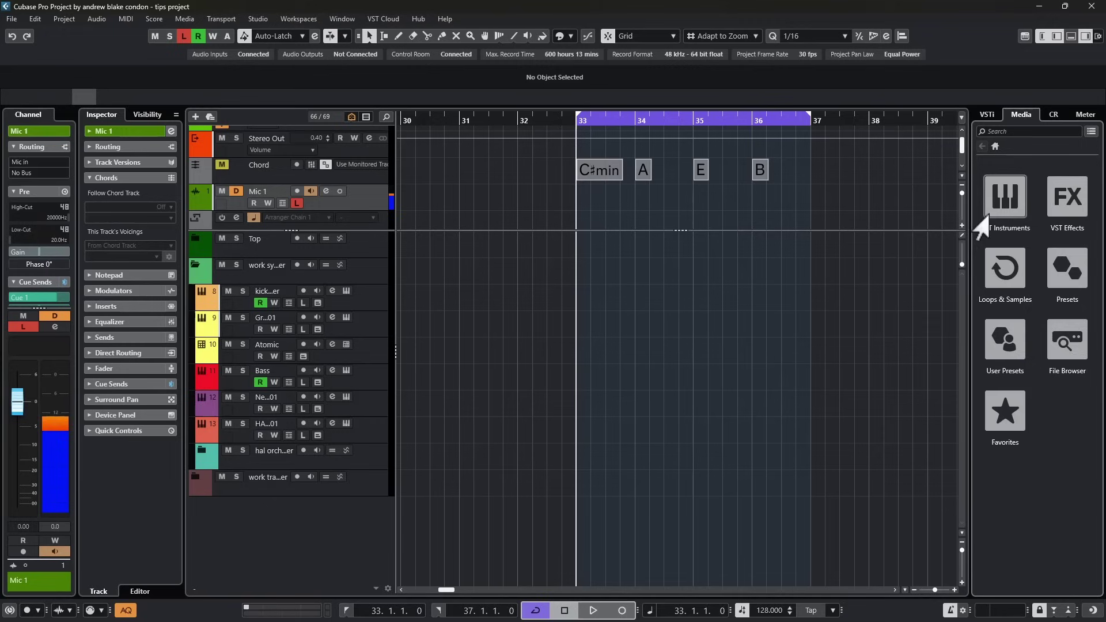
click(994, 269)
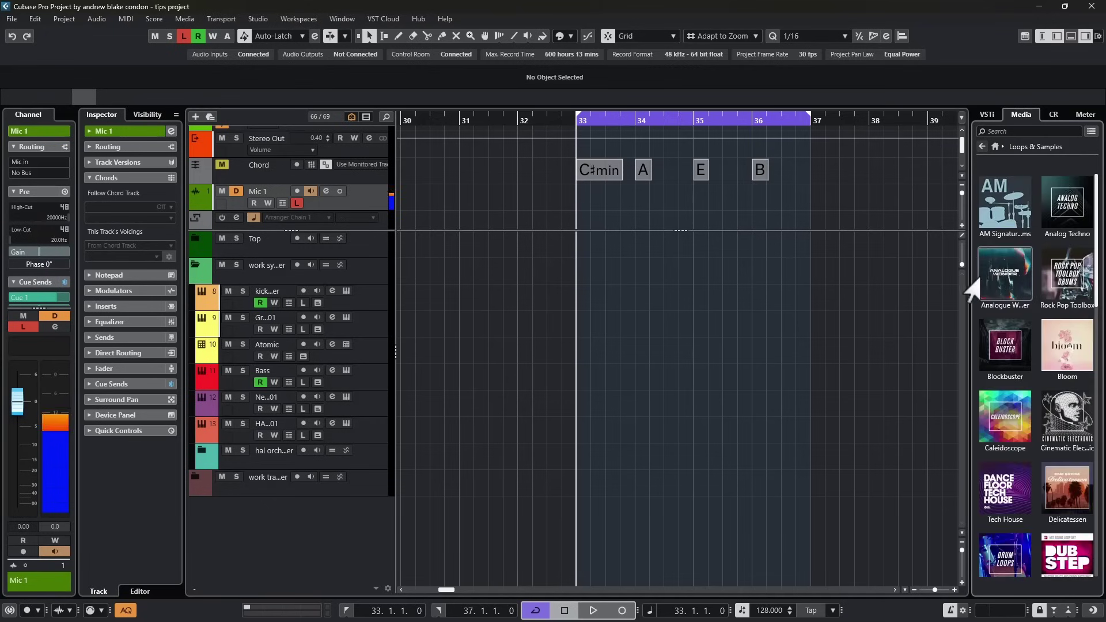
drag(970, 299, 946, 311)
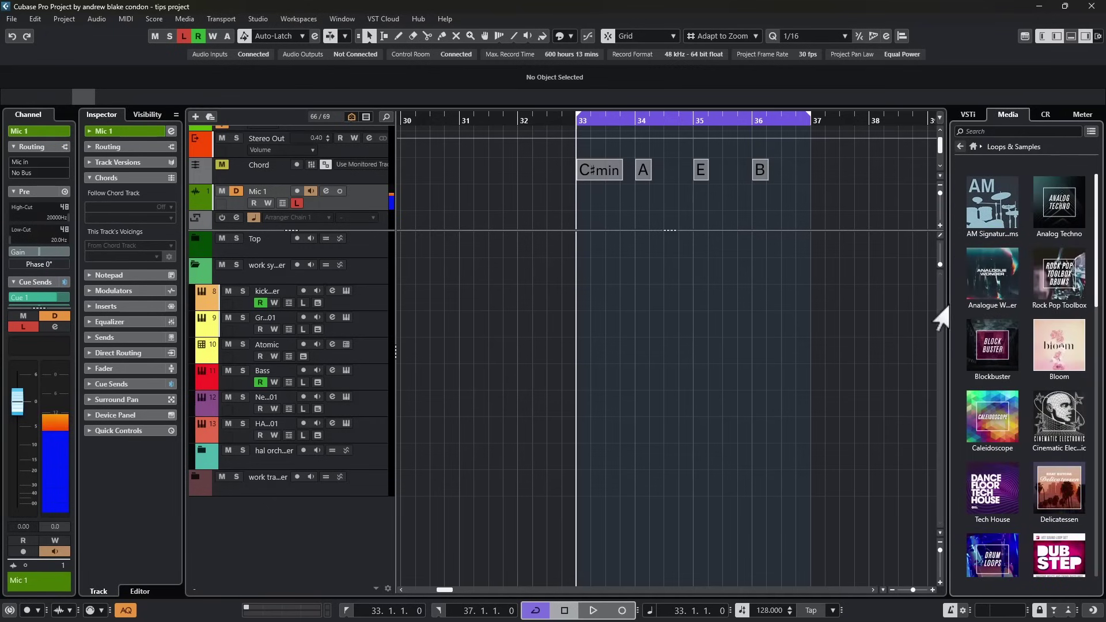
click(1018, 321)
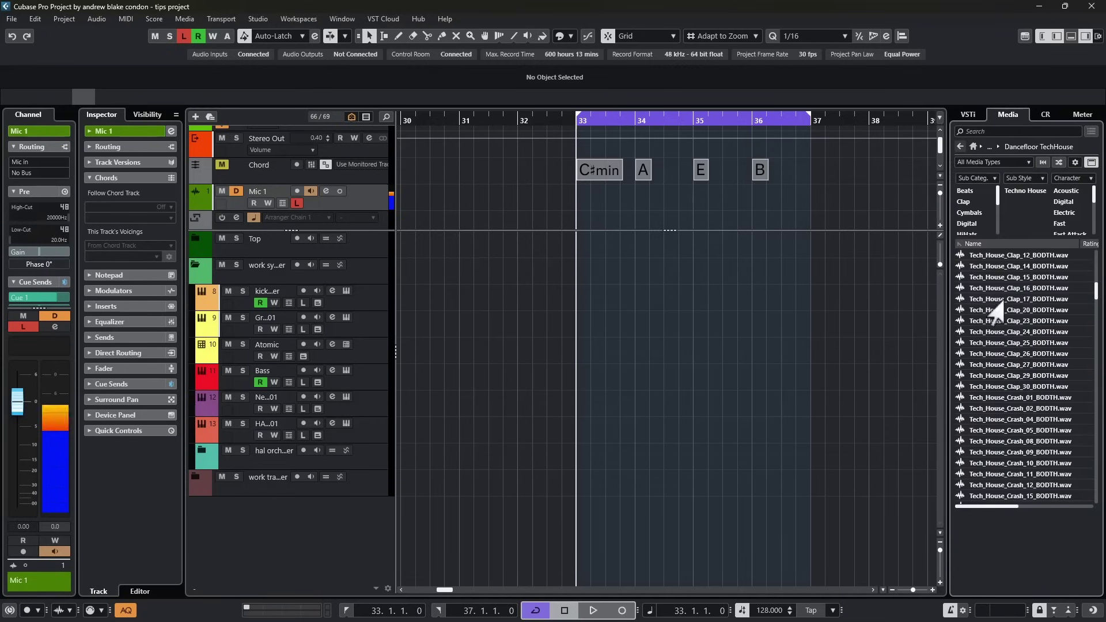
click(972, 147)
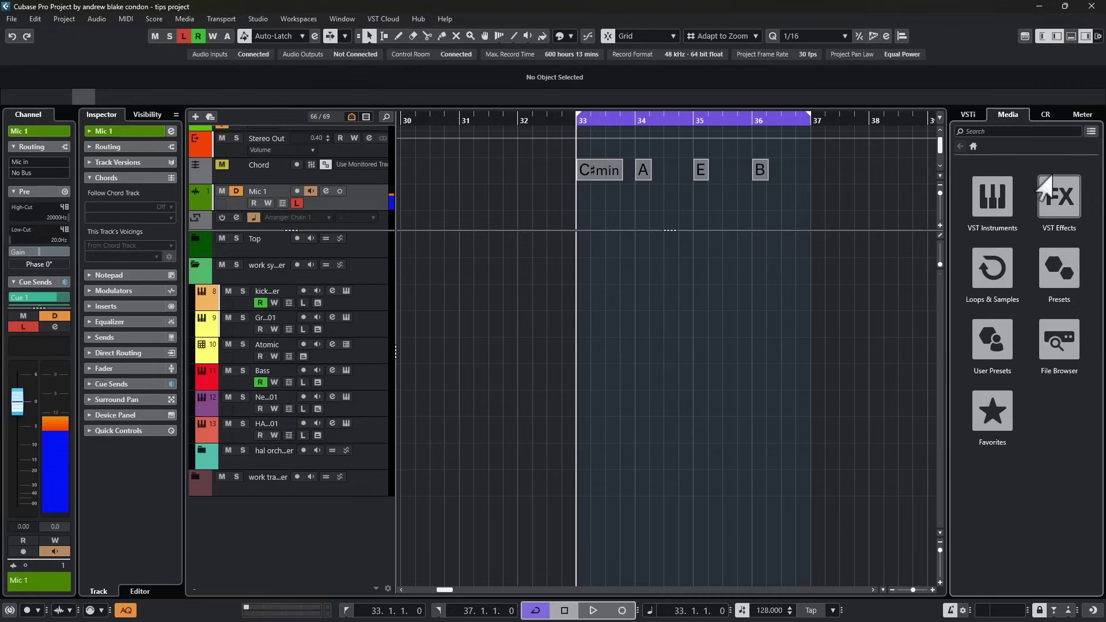
Step: Show all results in the Media browser and open the media type list to include every type
click(1082, 137)
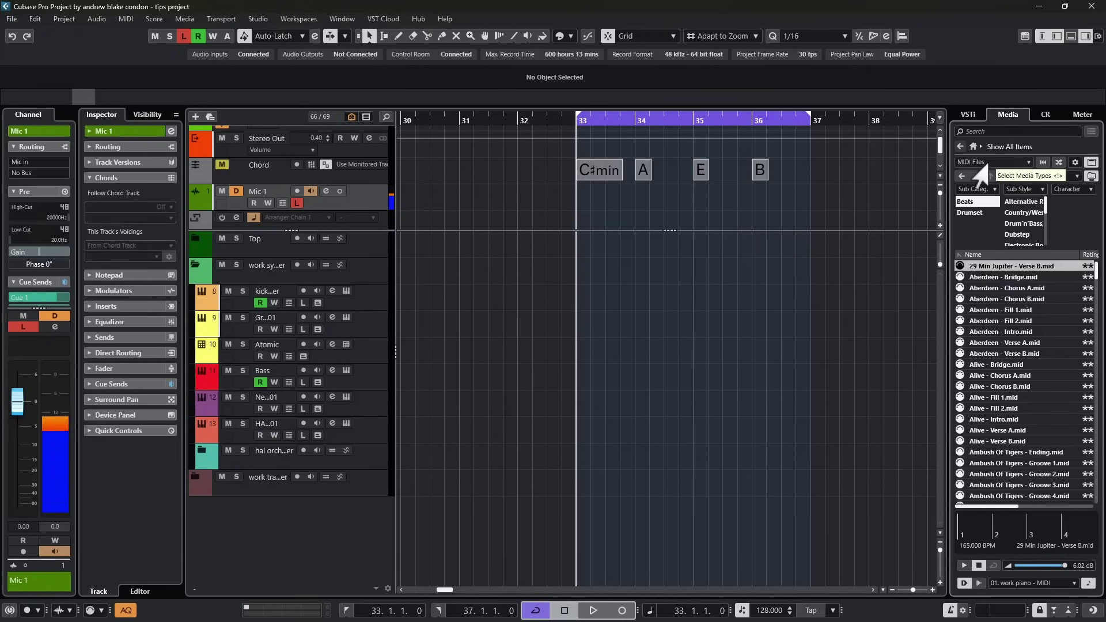
click(980, 164)
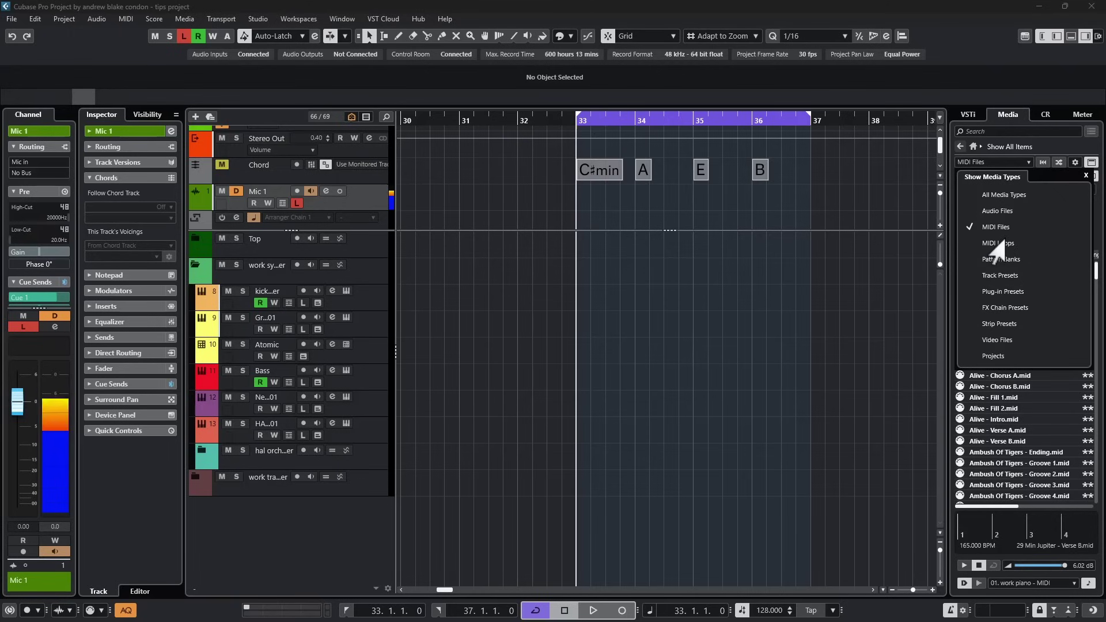
click(970, 194)
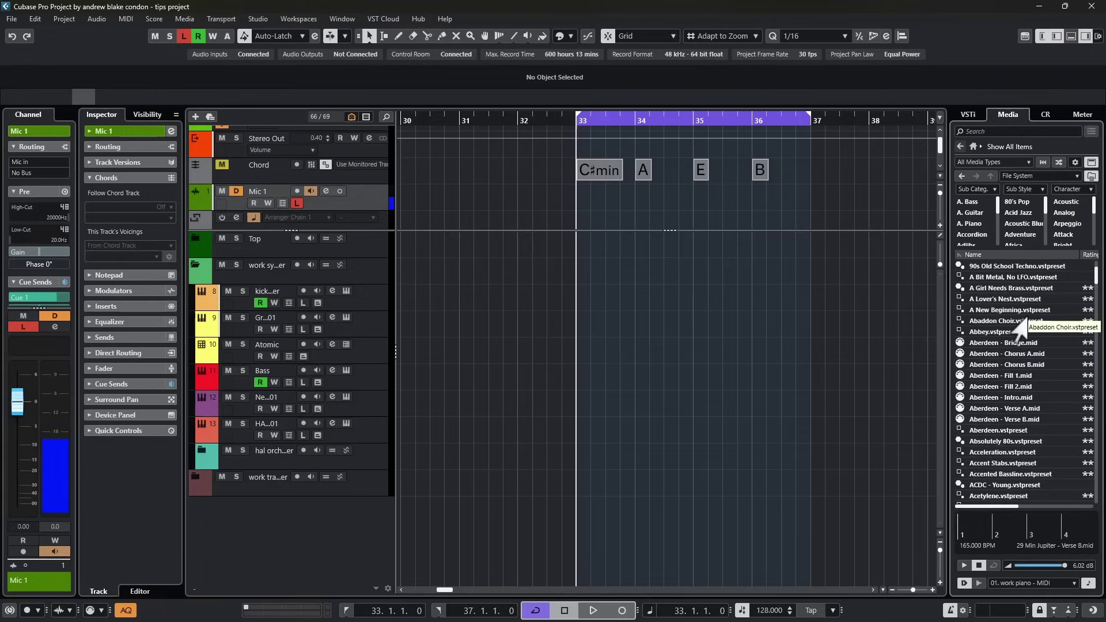
scroll(1020, 331, down, 15)
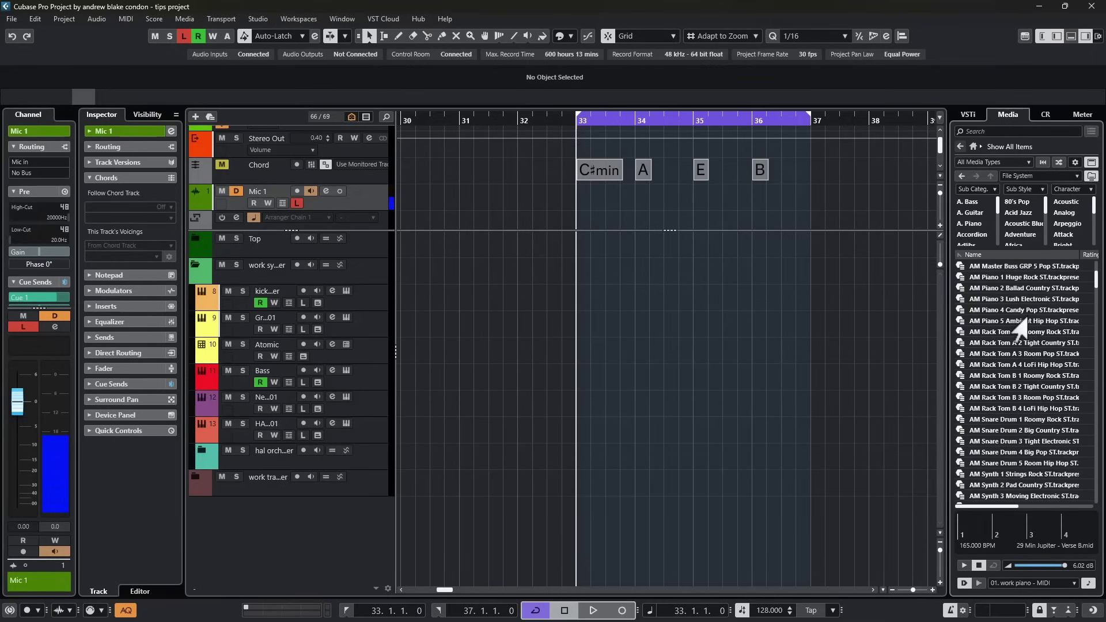
scroll(1007, 323, down, 10)
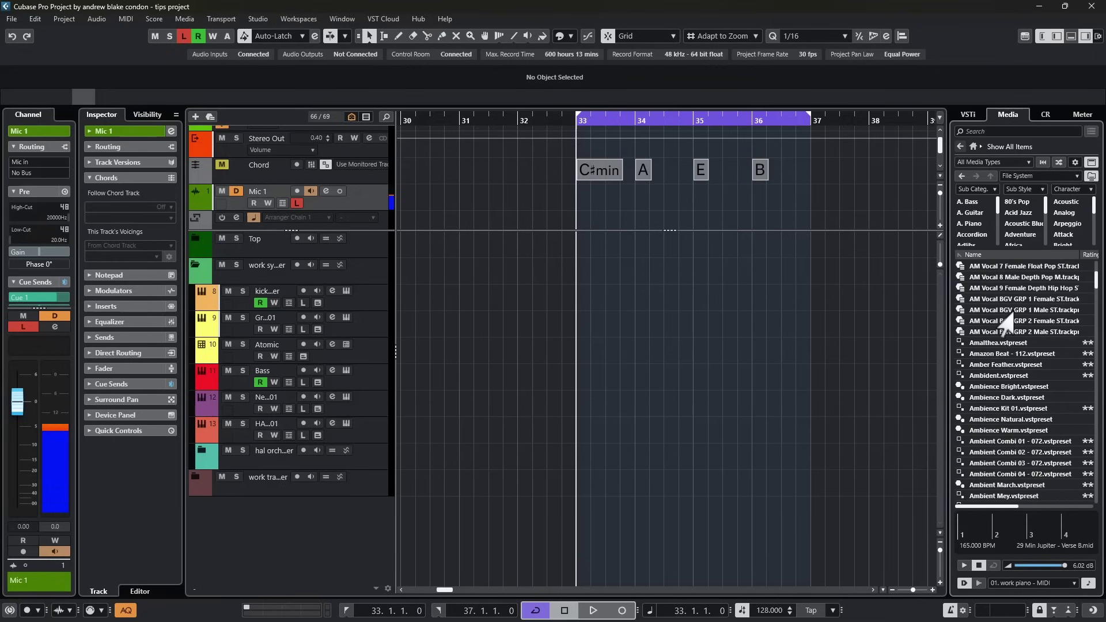
scroll(1005, 326, down, 10)
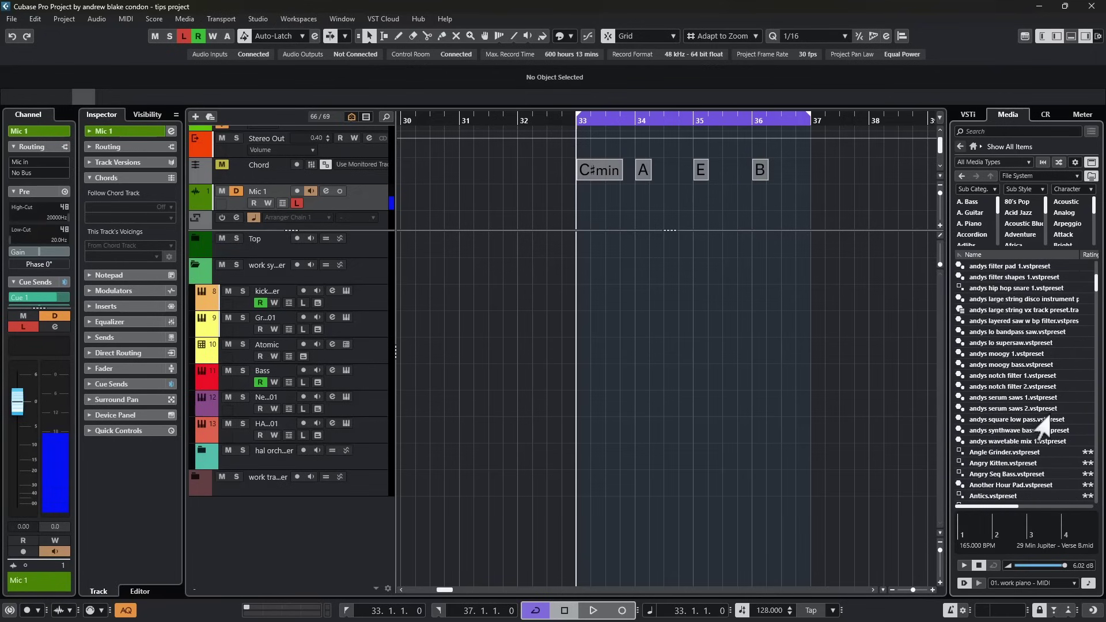
drag(1095, 283, 1067, 484)
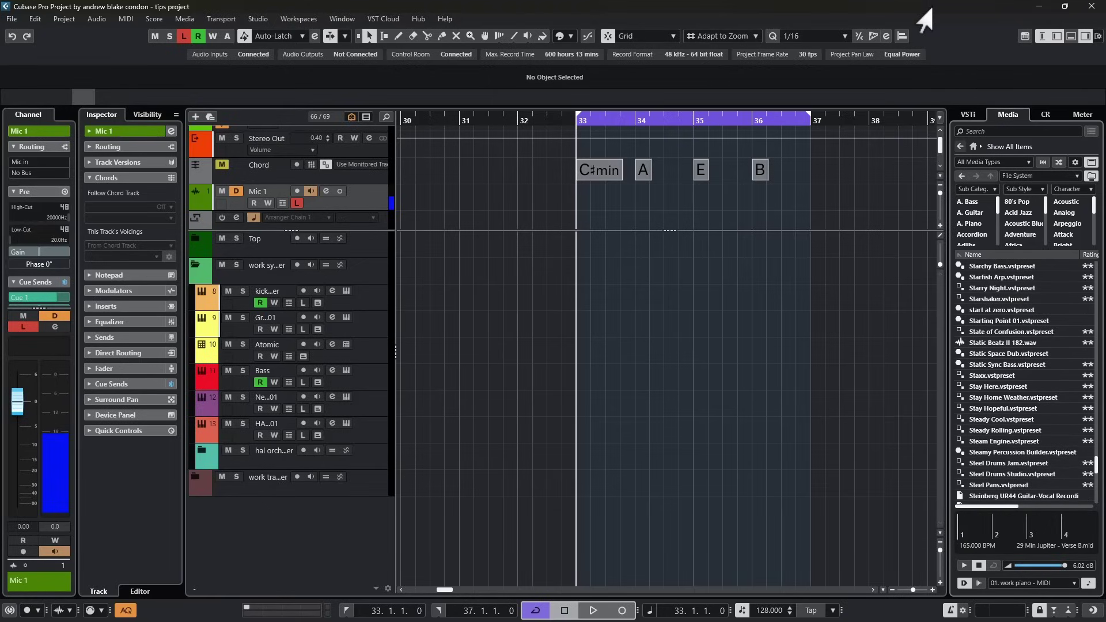
Step: Filter the Media browser to MIDI Files only and load 29 Min Jupiter - Bridge.mid for preview
click(979, 163)
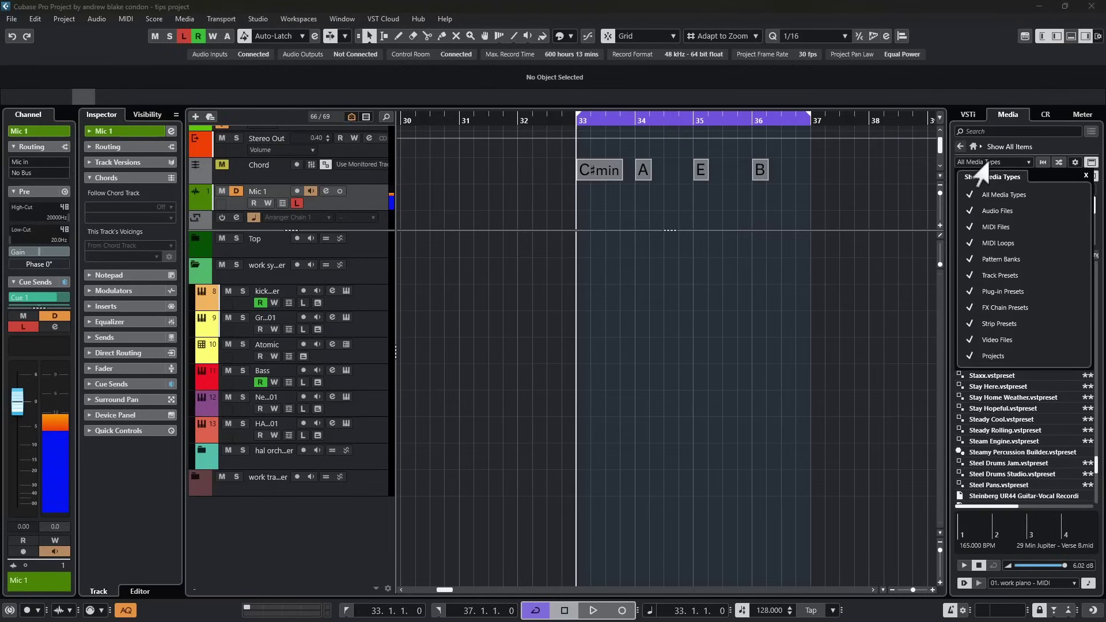
click(968, 196)
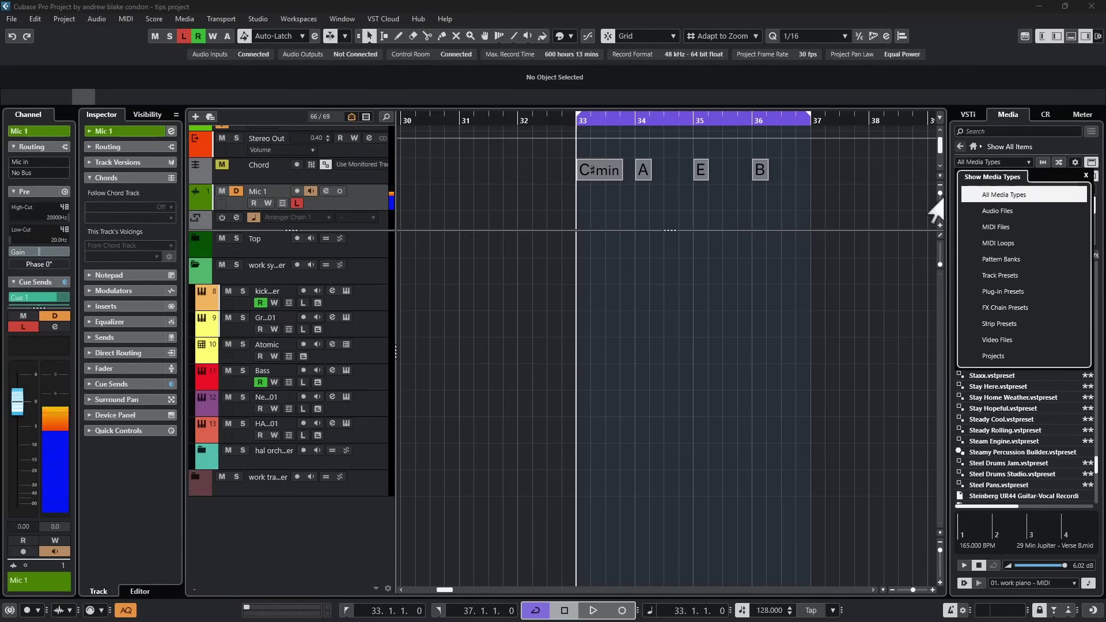
click(969, 227)
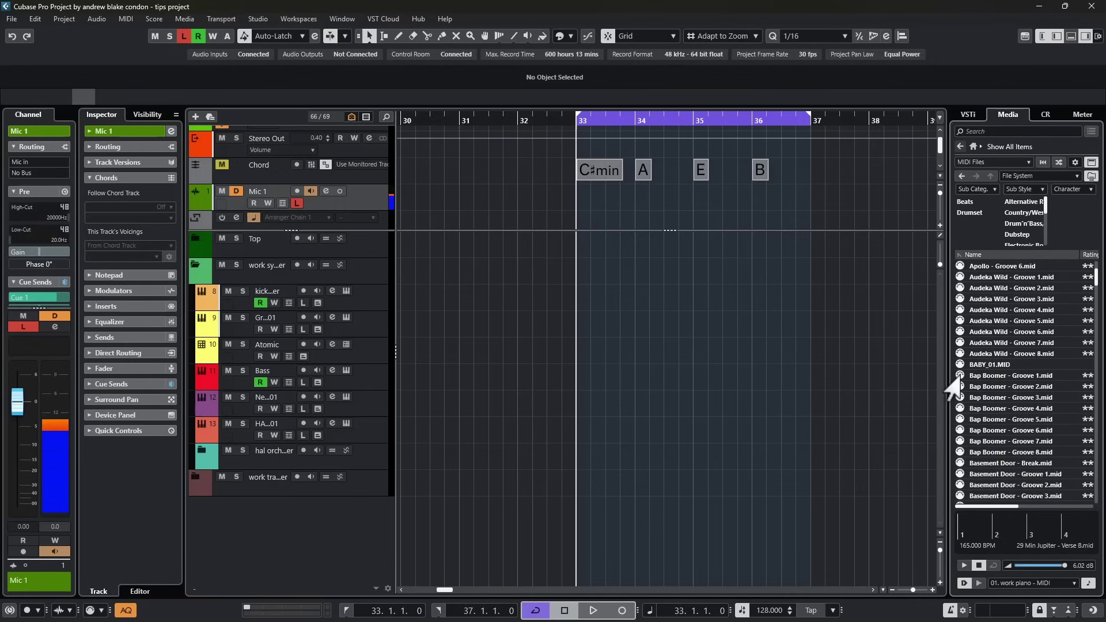
drag(1096, 278, 1086, 370)
scroll(998, 288, up, 10)
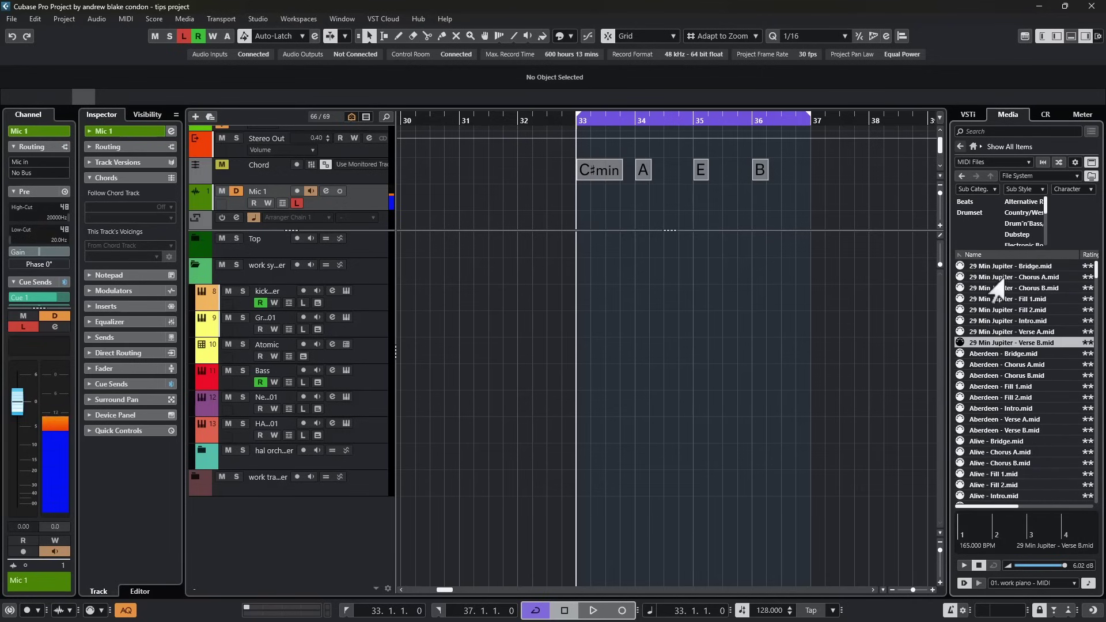
click(996, 267)
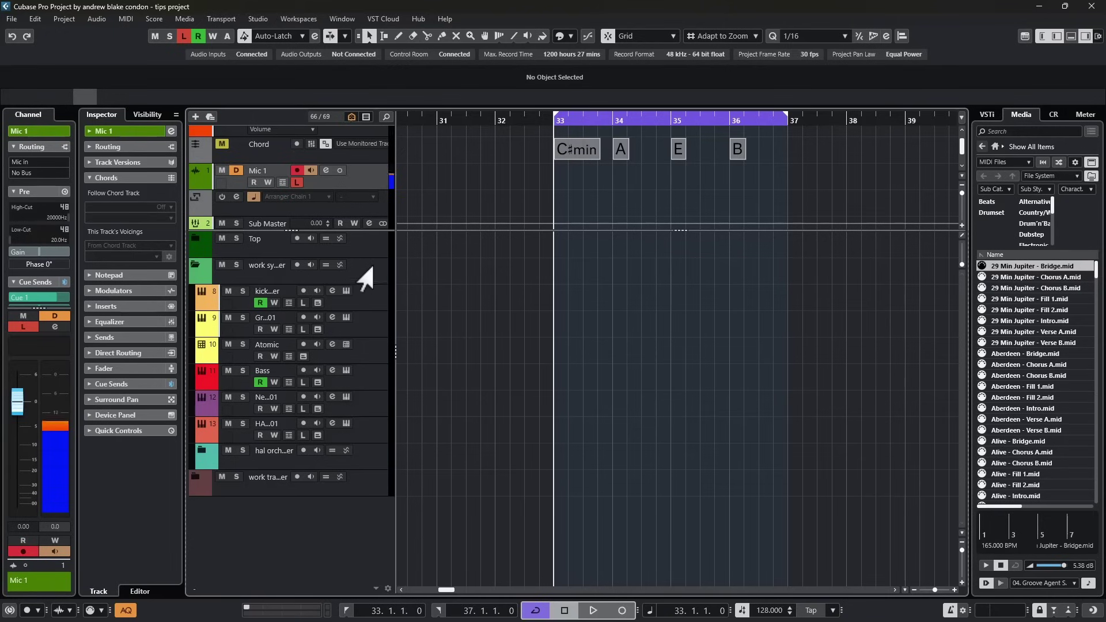
Step: Select and arm the Groove Agent SE track, briefly opening and closing its instrument window
click(365, 268)
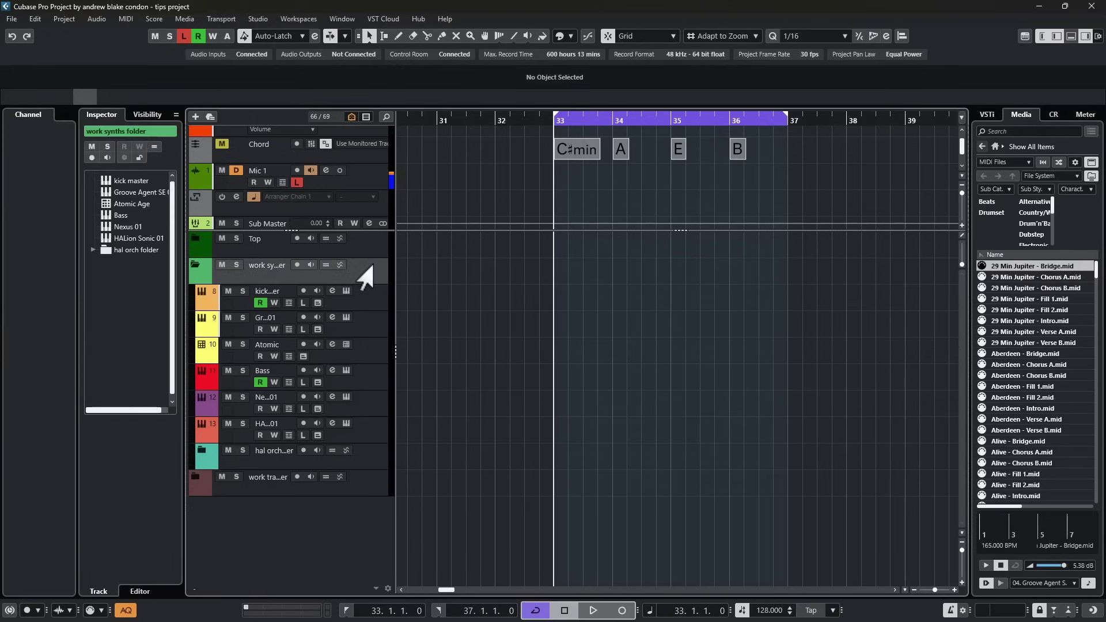
click(367, 314)
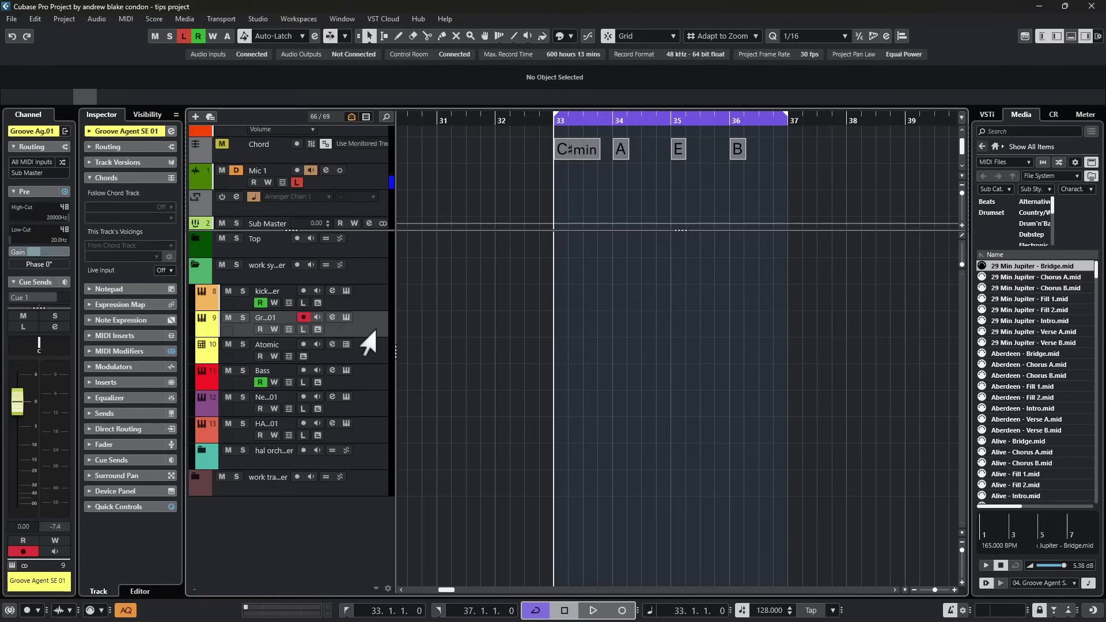
click(332, 318)
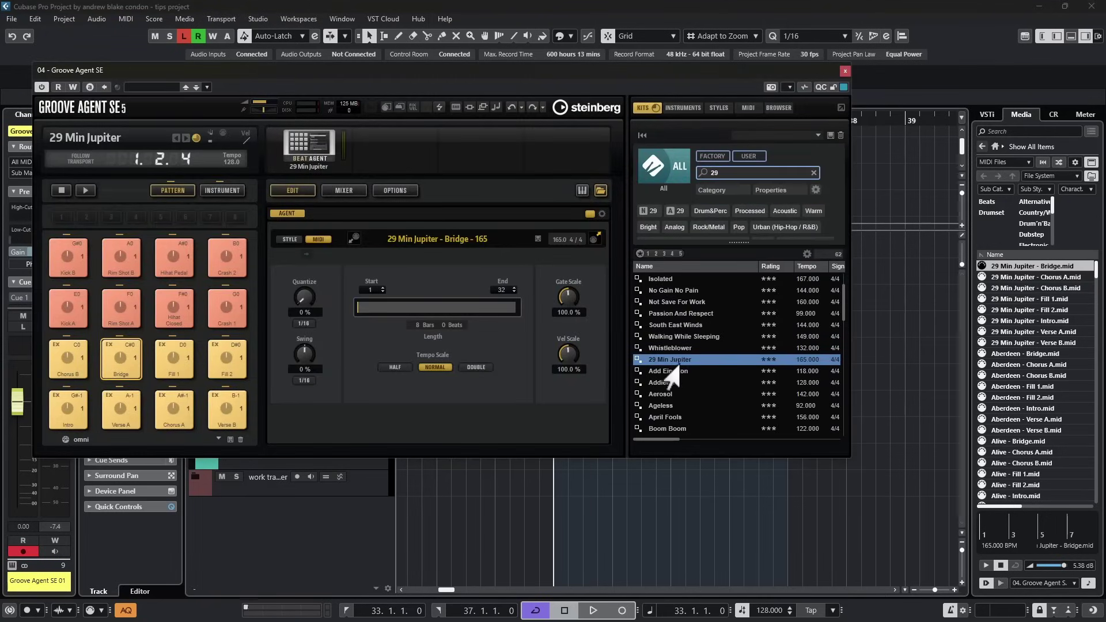
key(ctrl+w)
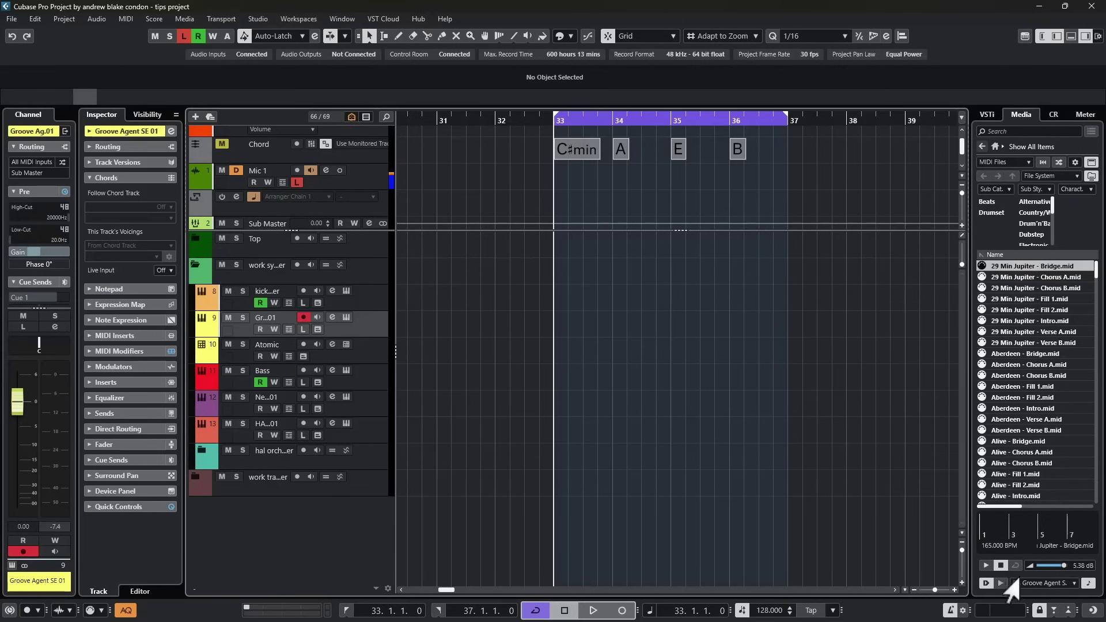
Step: Route the Media previewer's MIDI output to 04. Groove Agent SE - Main
click(1045, 583)
mouse_move(1042, 554)
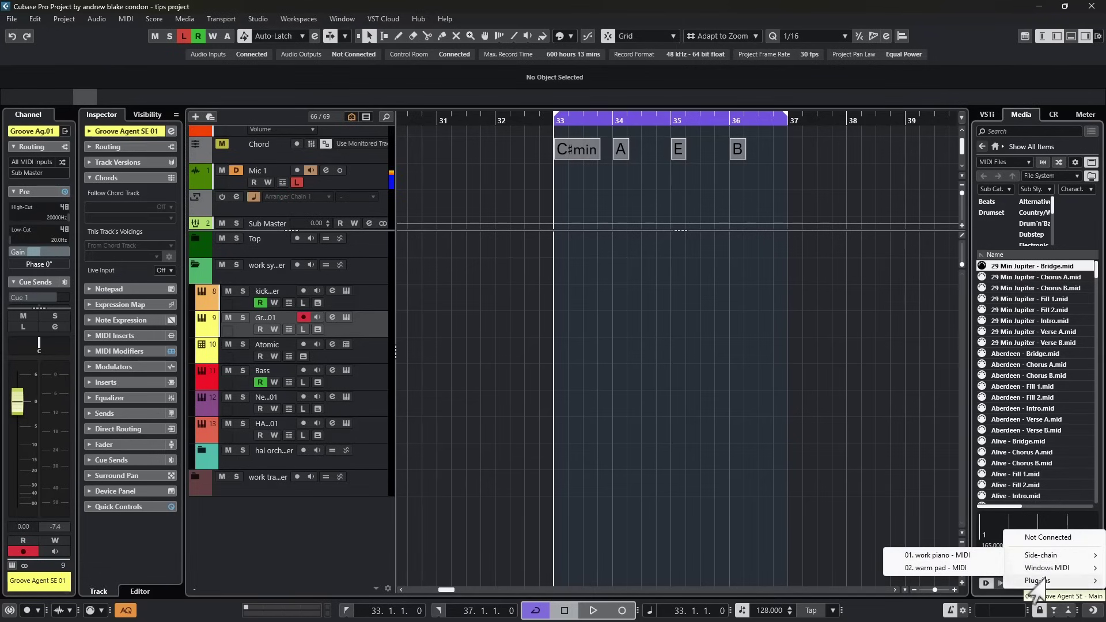
mouse_move(1029, 585)
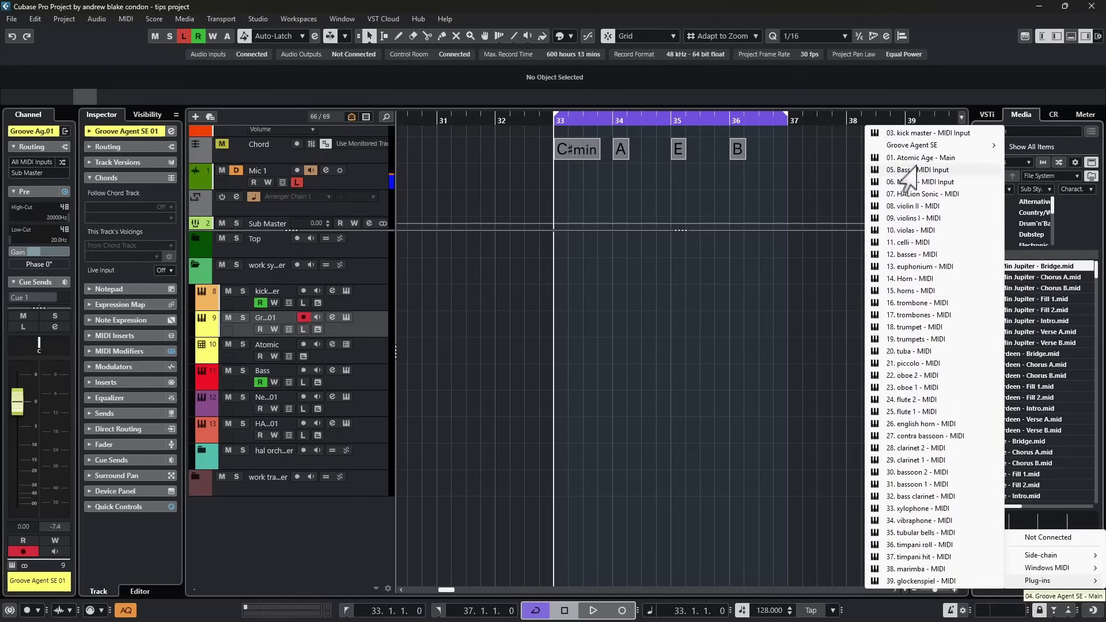
click(896, 146)
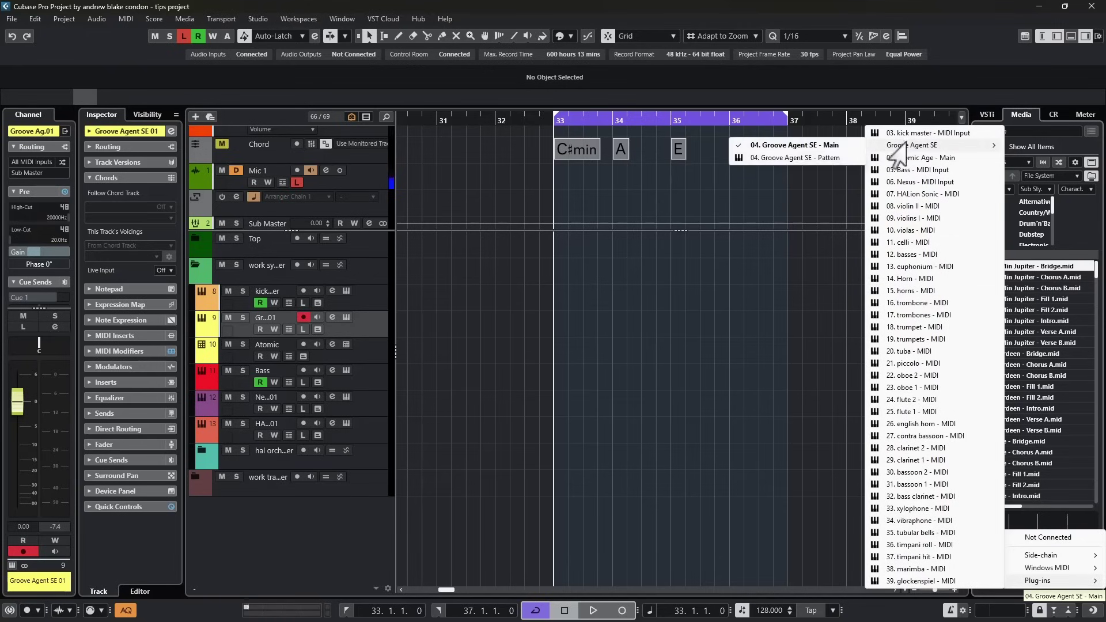
click(788, 147)
Step: Audition the 29 Min Jupiter Bridge, Chorus A, Chorus B and Fill 1 grooves
click(1007, 278)
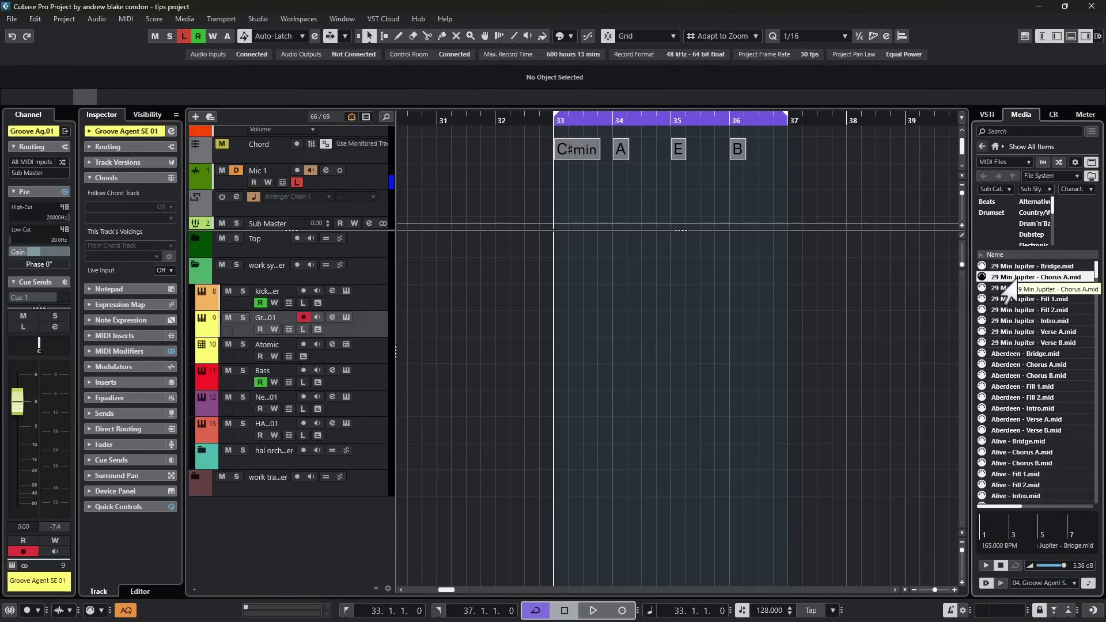
click(1007, 288)
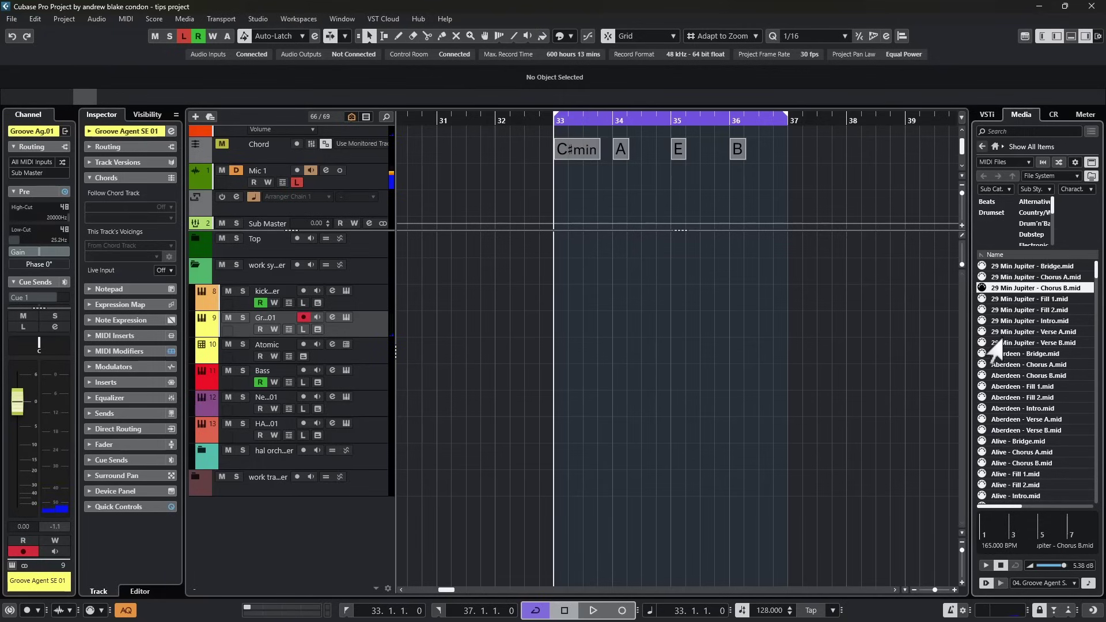
click(1012, 268)
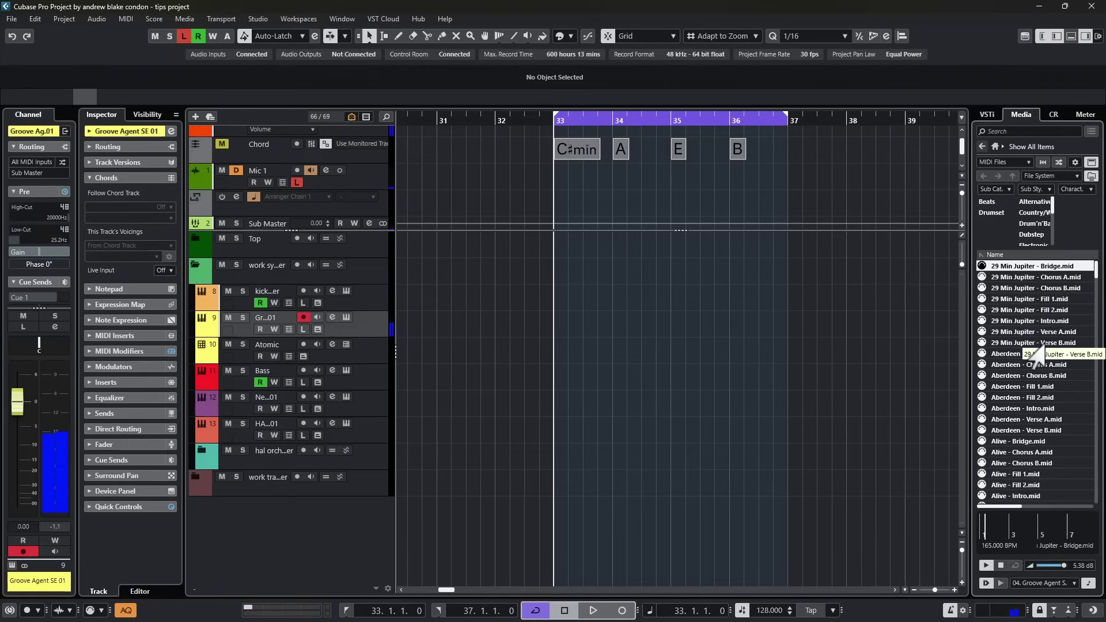
key(Down)
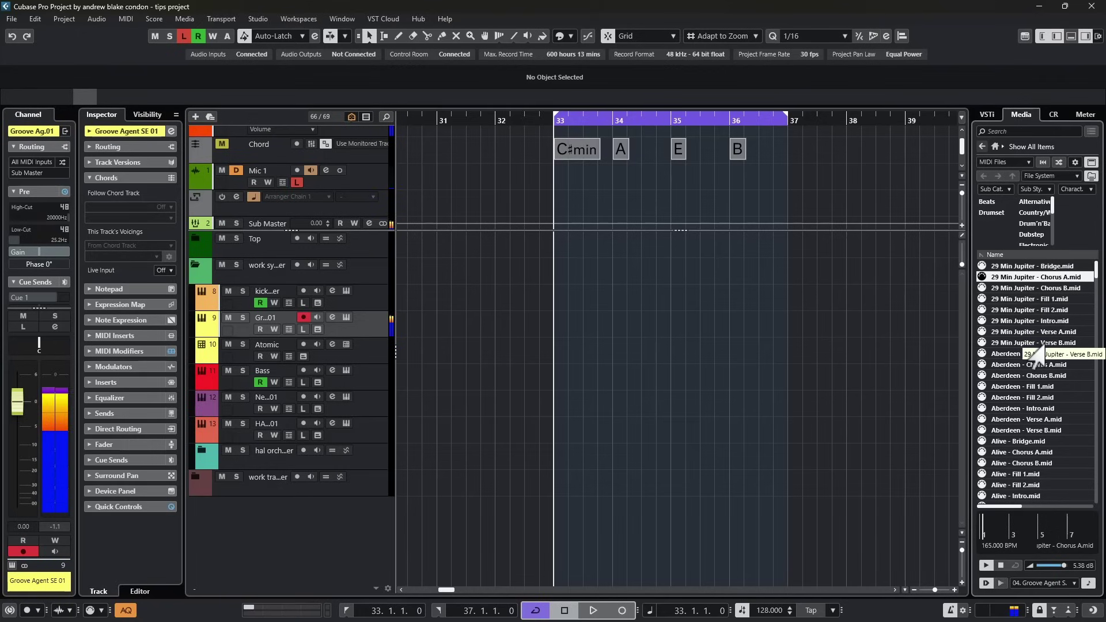
key(Down)
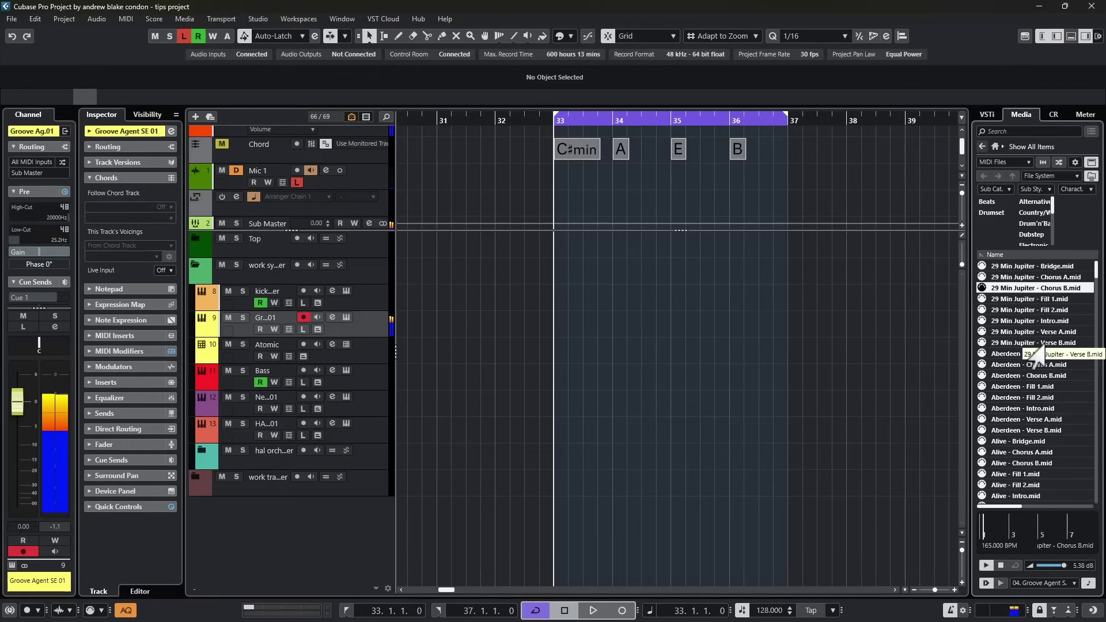
key(Down)
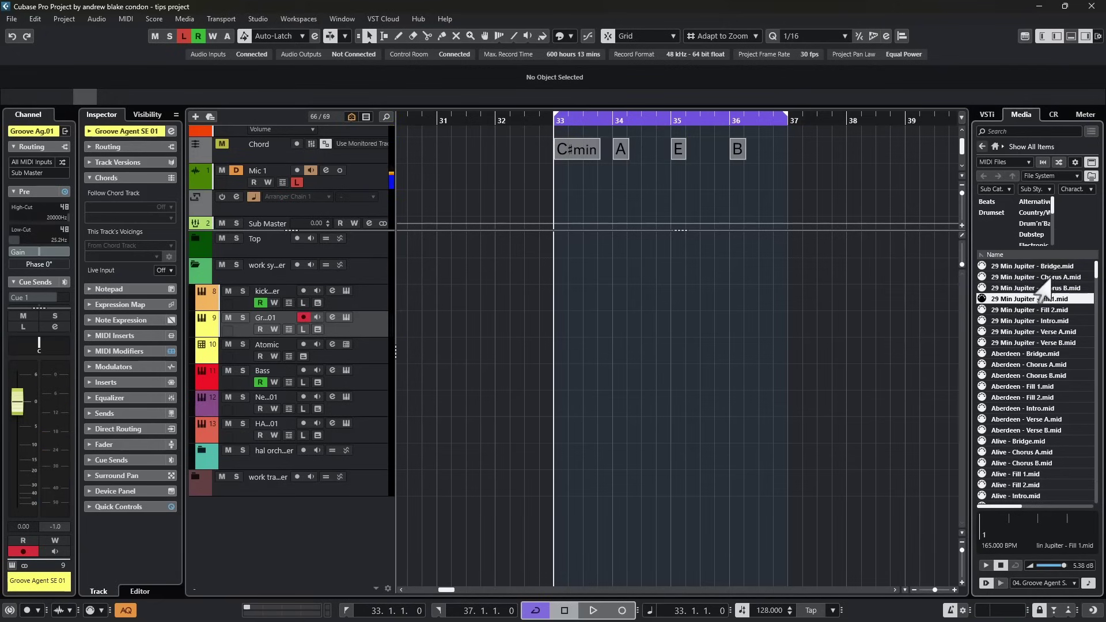
scroll(1051, 294, down, 3)
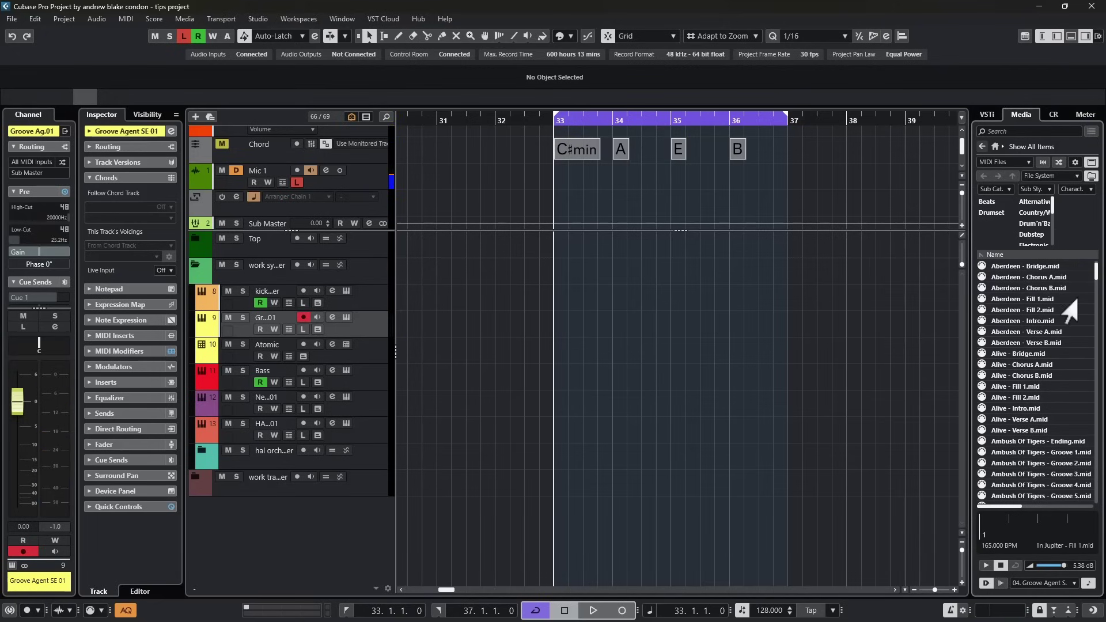
scroll(1031, 313, up, 2)
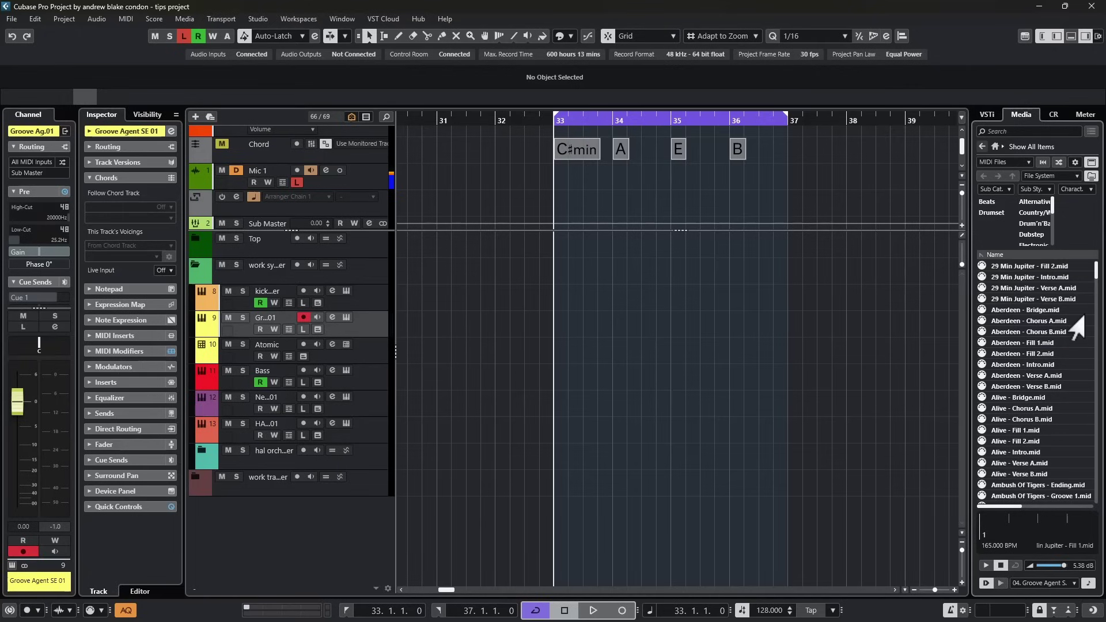
Step: Audition the Aberdeen Bridge, Chorus A, Fill 1 and Verse A grooves, then open Groove Agent SE's window
click(1001, 312)
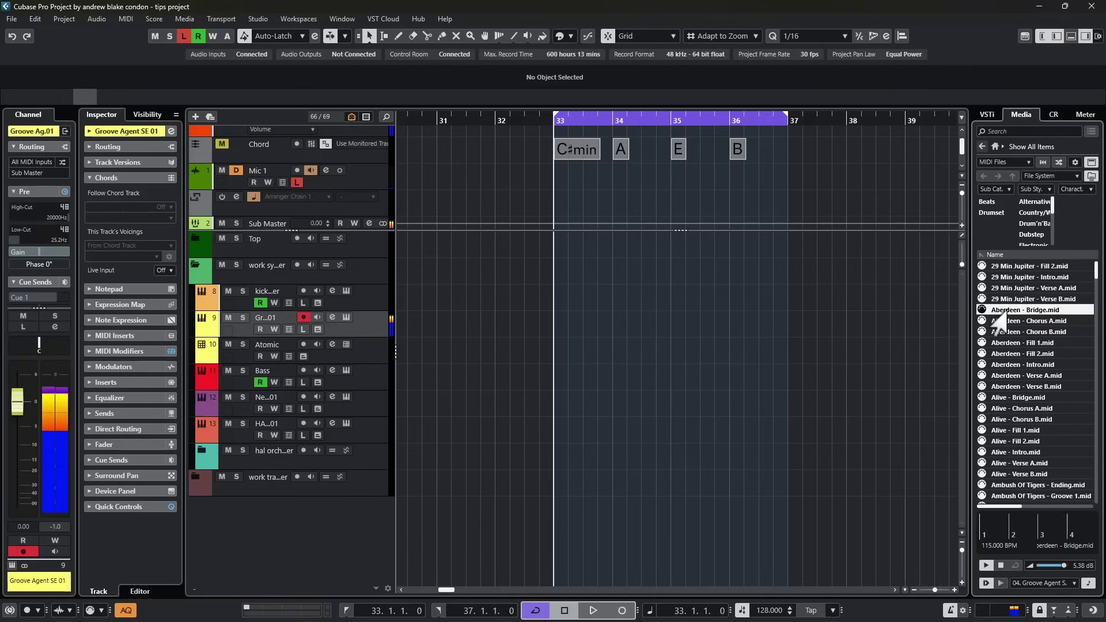
click(993, 321)
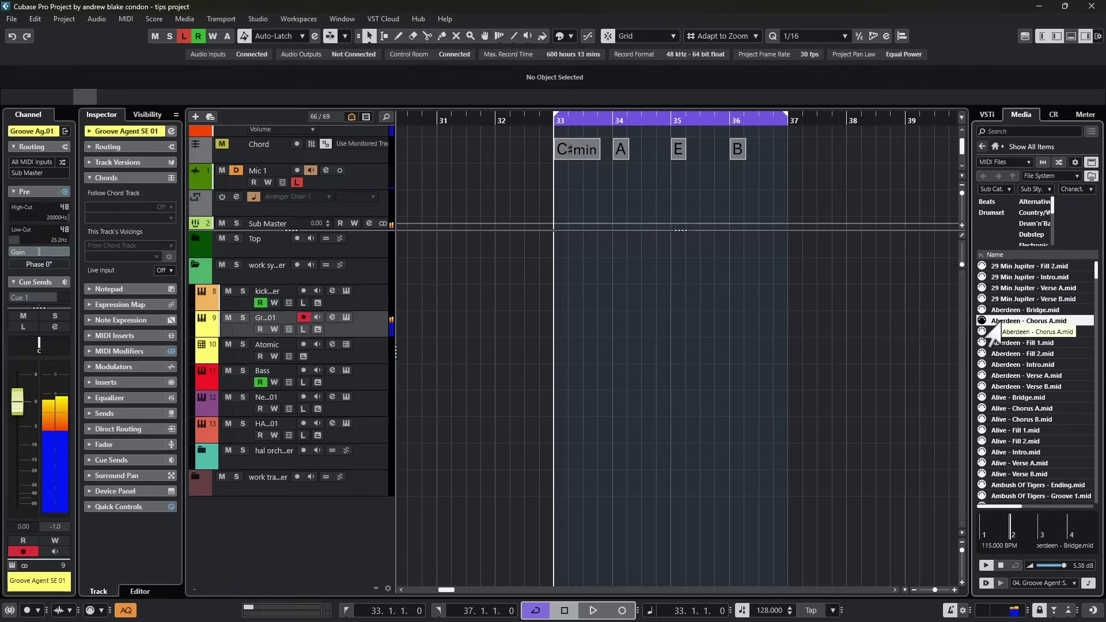
click(996, 342)
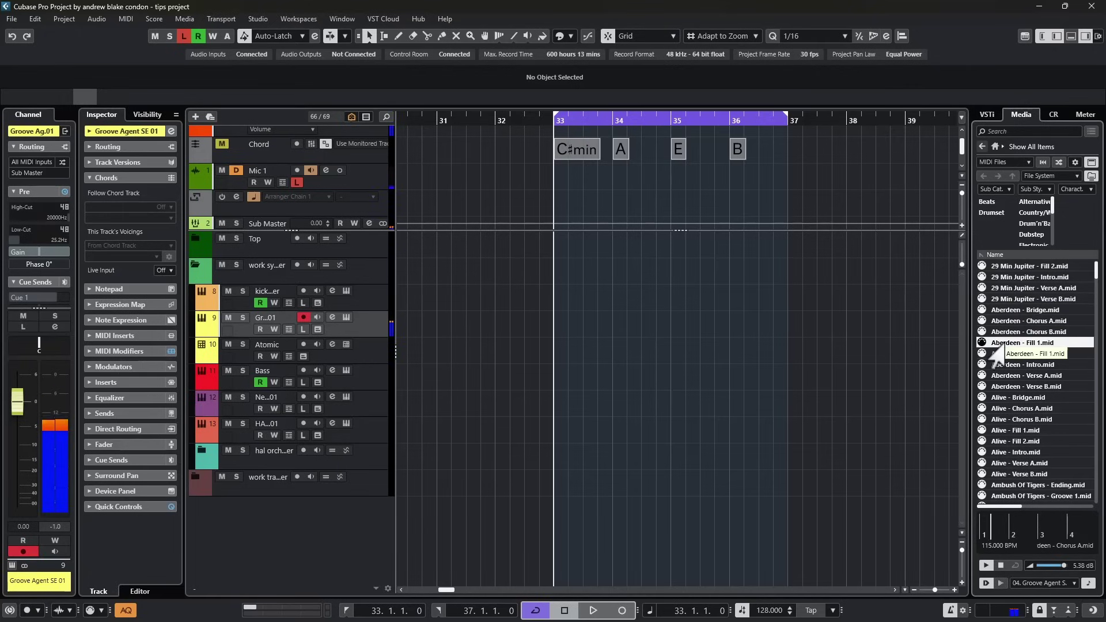
click(997, 376)
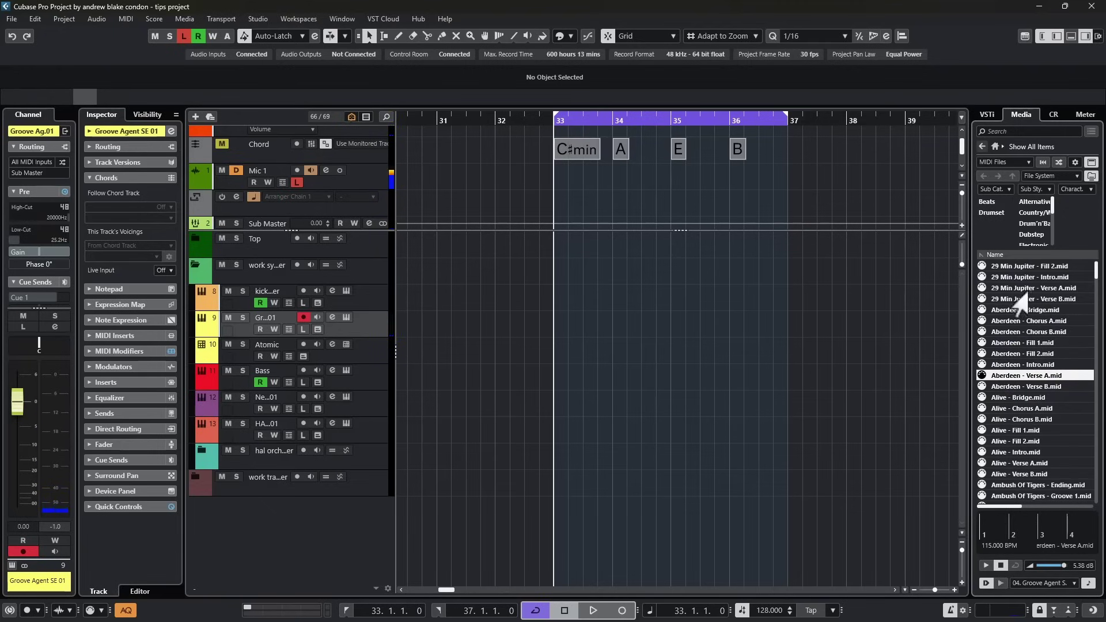
scroll(1035, 323, down, 8)
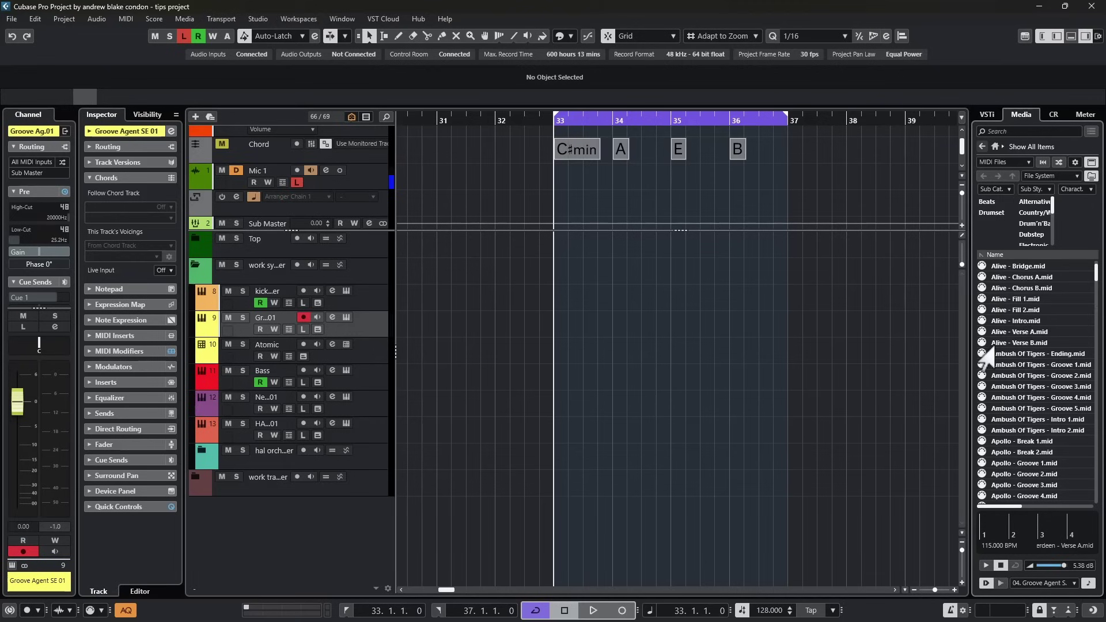
scroll(1025, 339, up, 8)
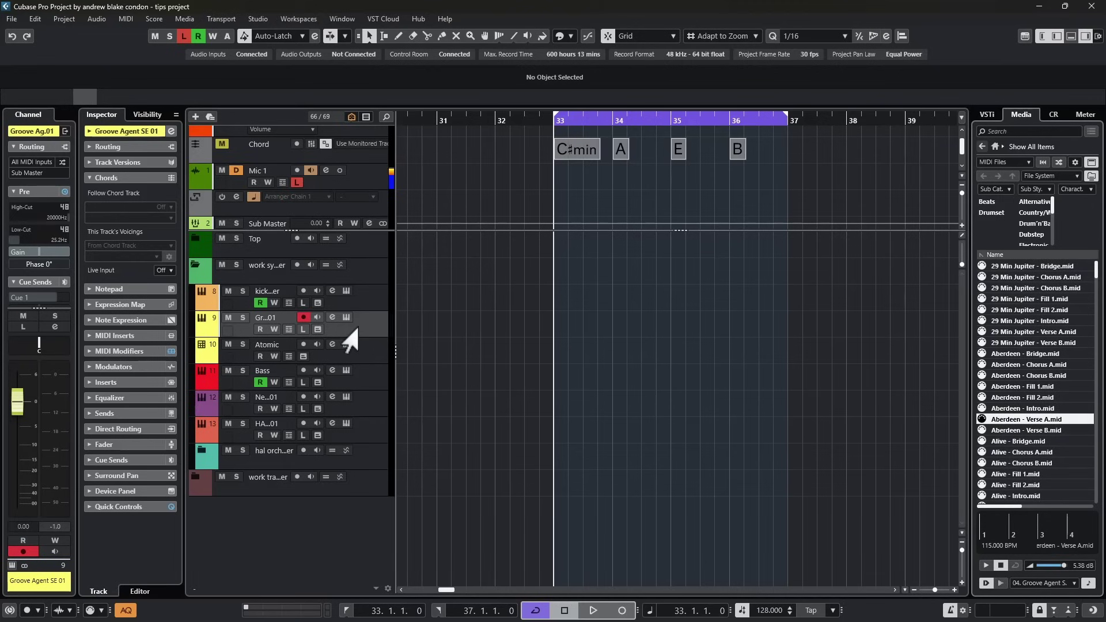
scroll(1046, 362, down, 10)
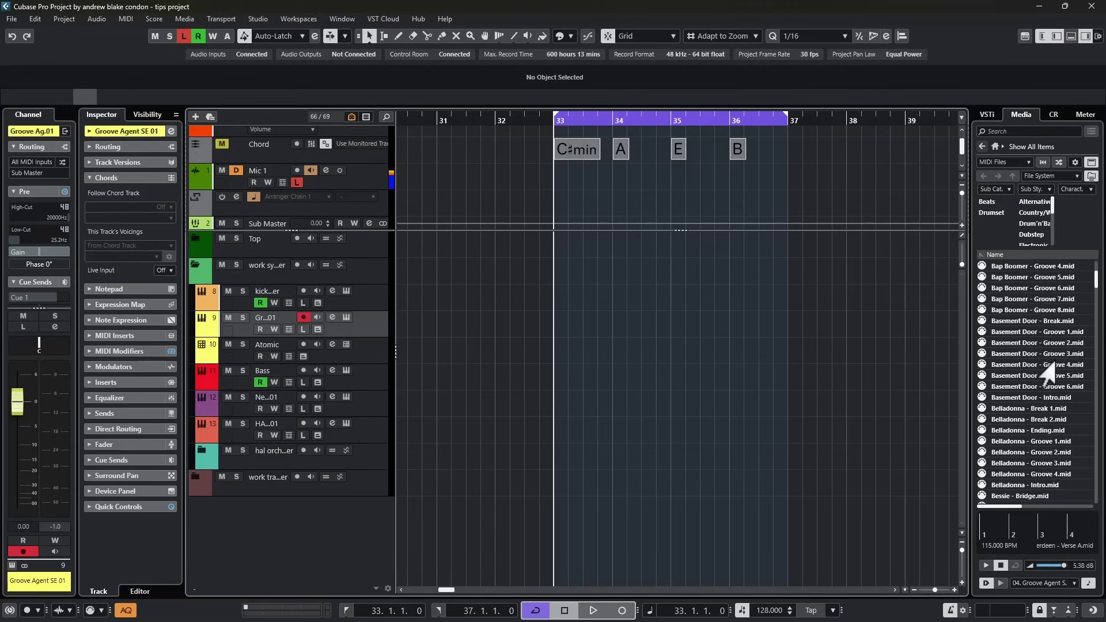
scroll(1043, 365, down, 15)
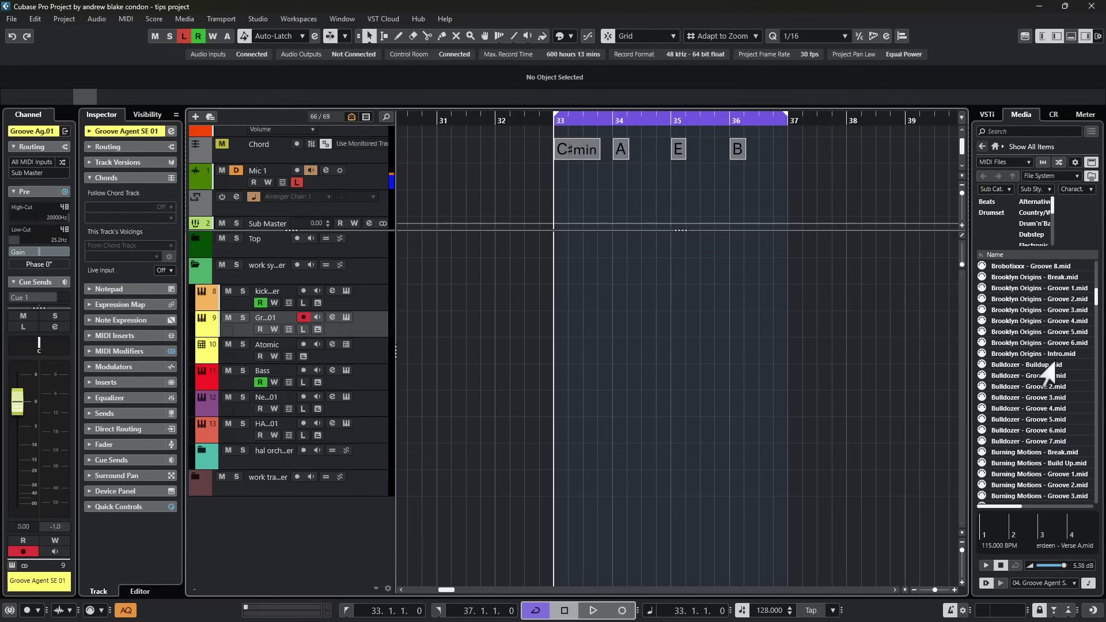
scroll(1044, 368, down, 8)
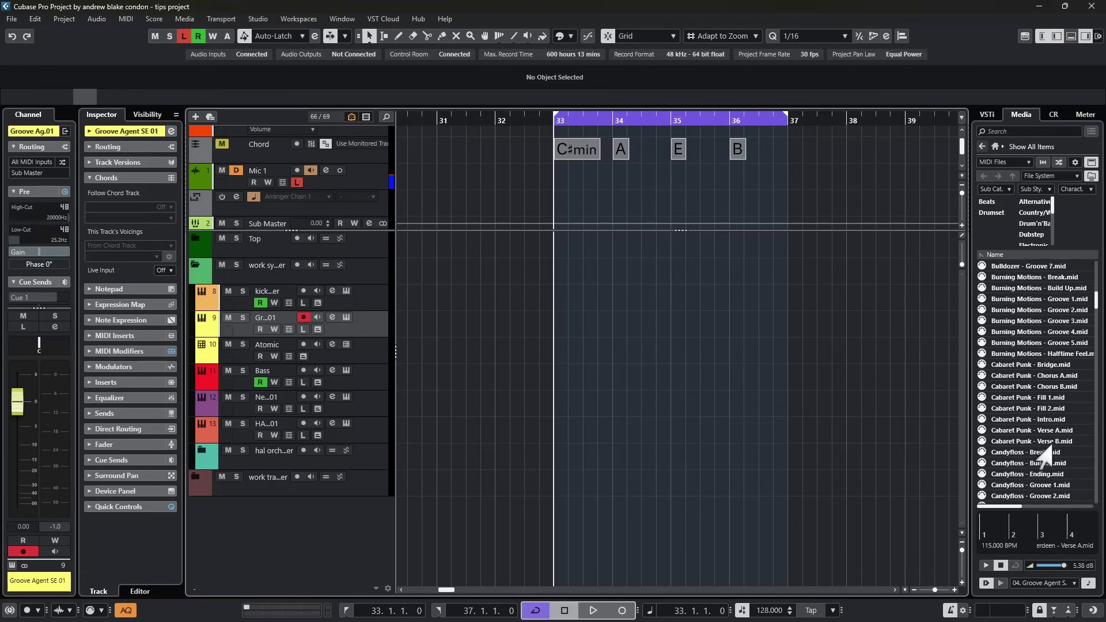
scroll(1045, 455, up, 3)
click(345, 319)
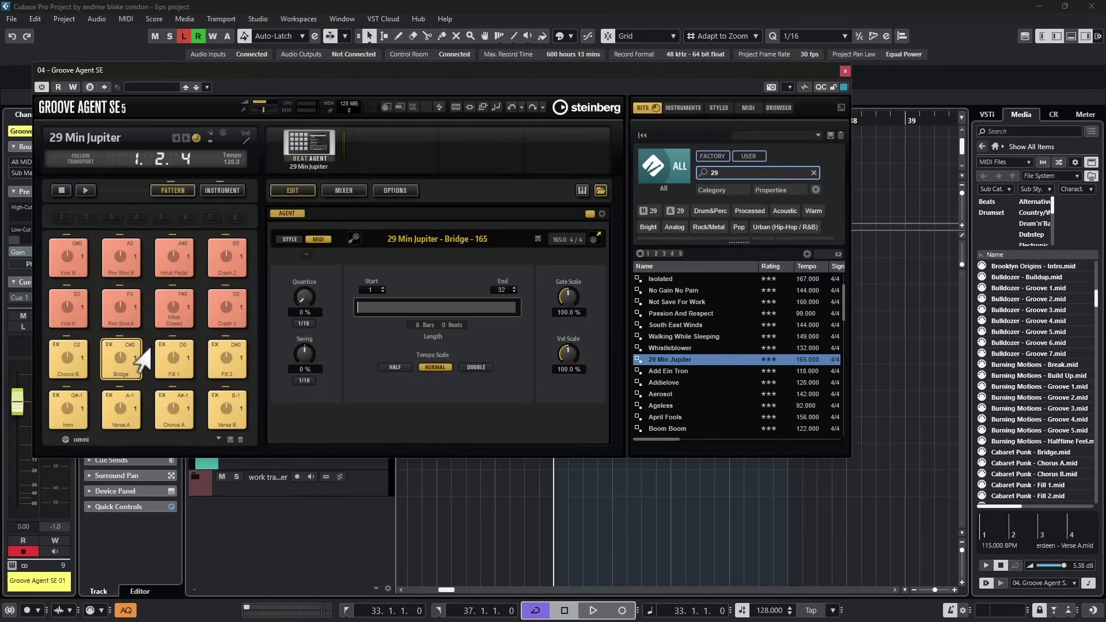
Step: Switch Groove Agent SE's side panel from Browser to the Instruments kit library and scroll through it
click(778, 108)
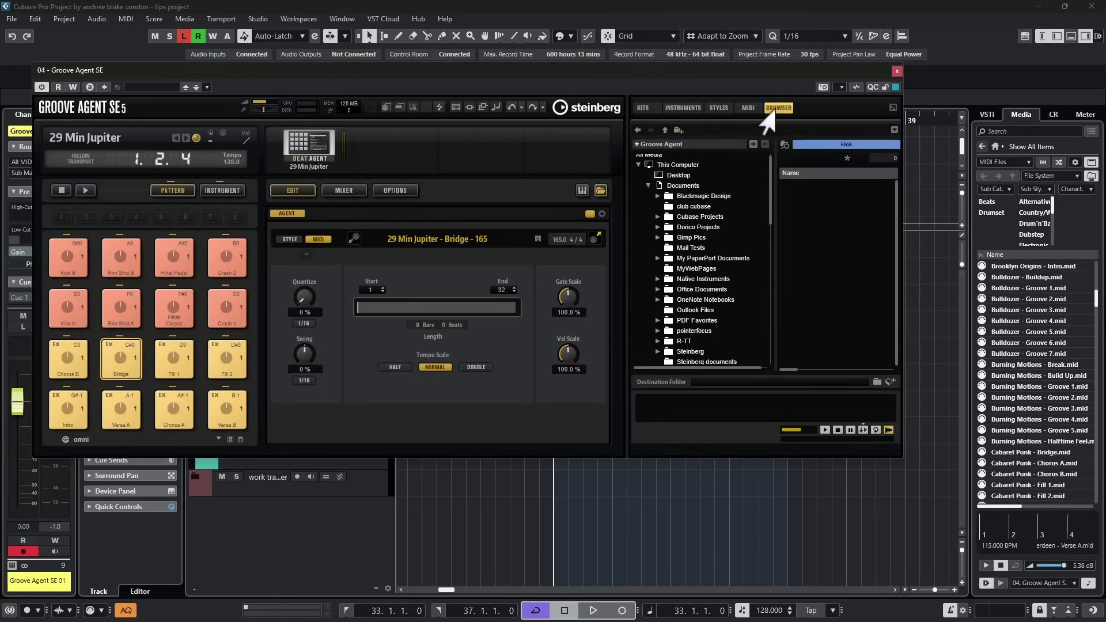
click(682, 108)
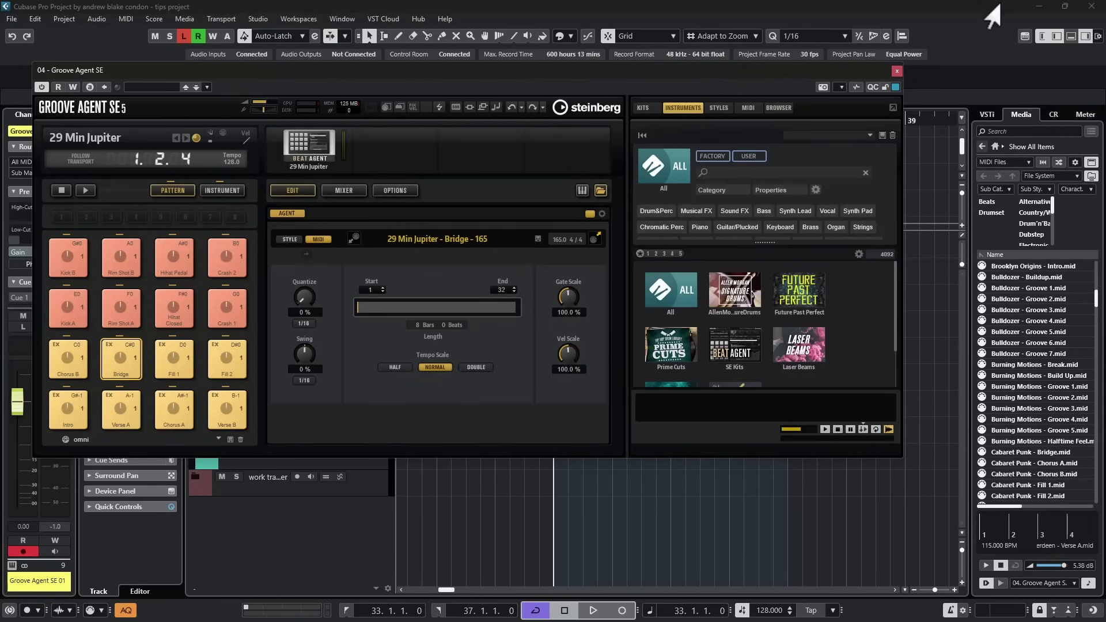
scroll(1037, 337, down, 5)
scroll(1032, 328, down, 10)
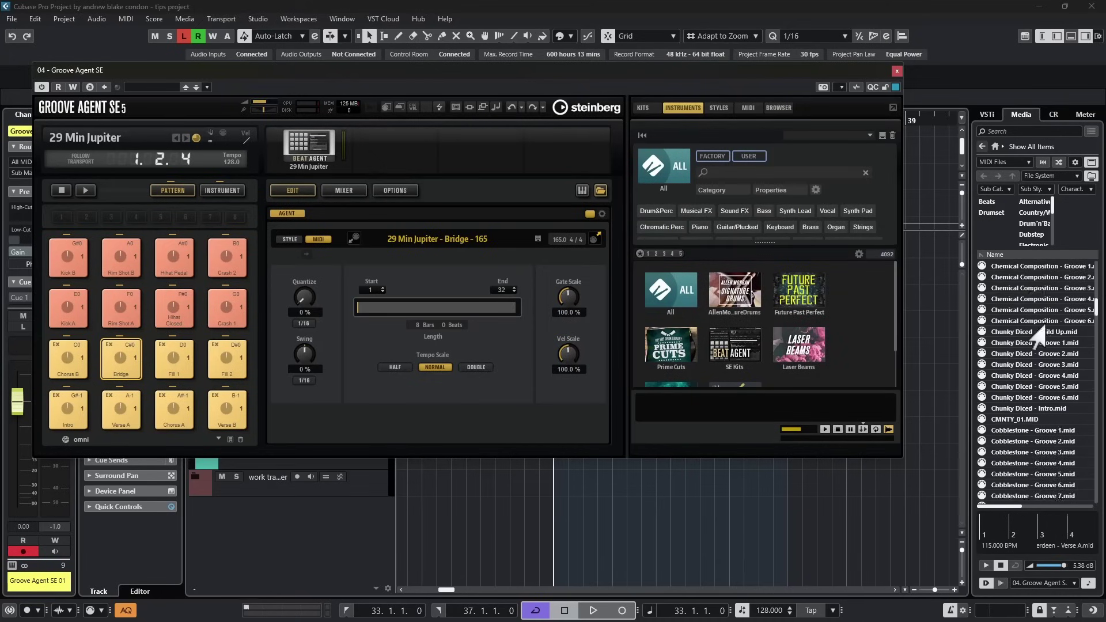
scroll(1031, 338, down, 10)
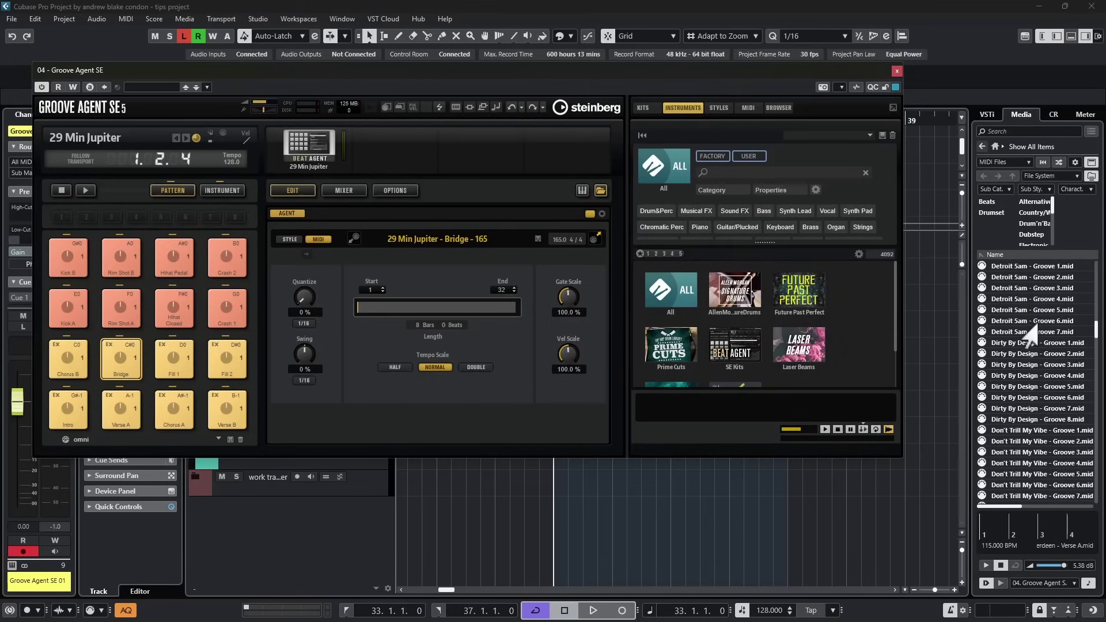
scroll(1031, 332, down, 10)
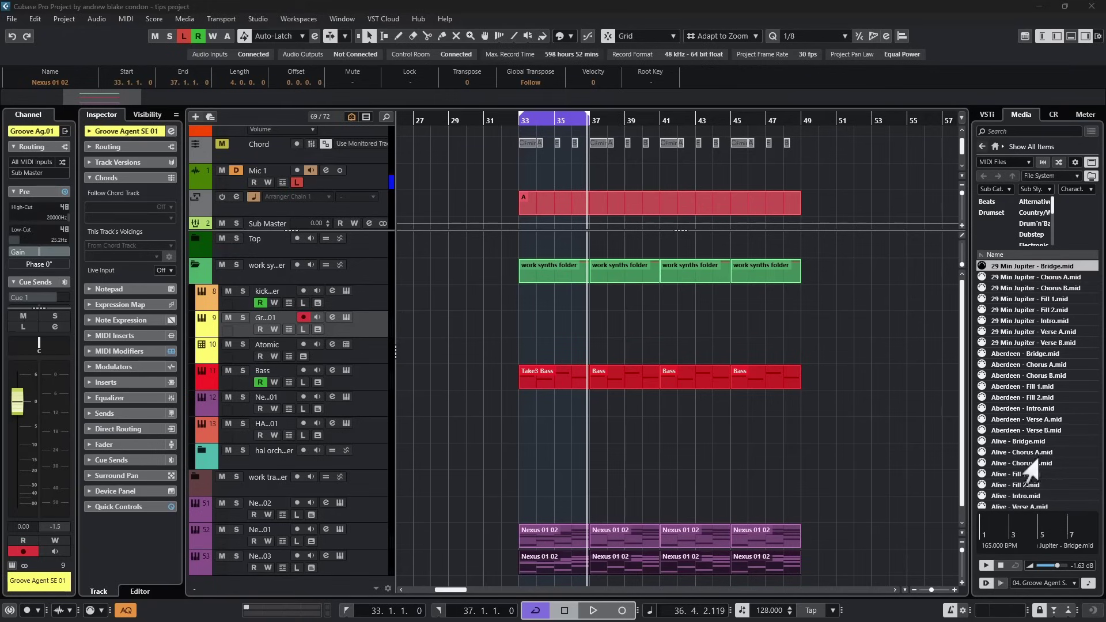
Step: Audition Chorus A and Bridge with the project, then drop 29 Min Jupiter - Bridge.mid on track 9 at bar 33
click(582, 320)
key(space)
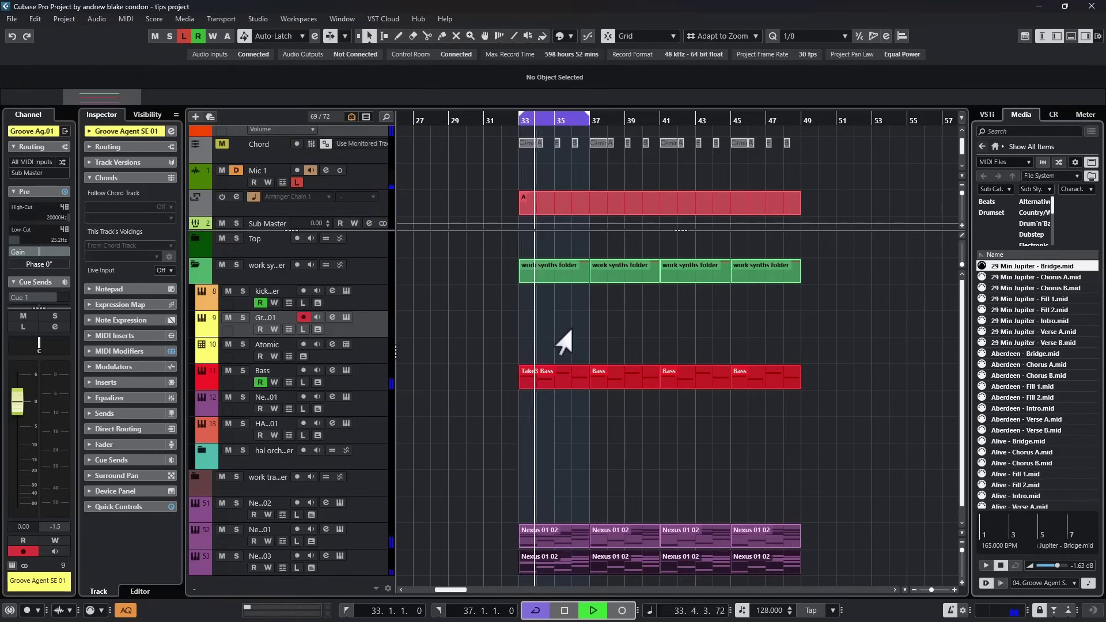
key(space)
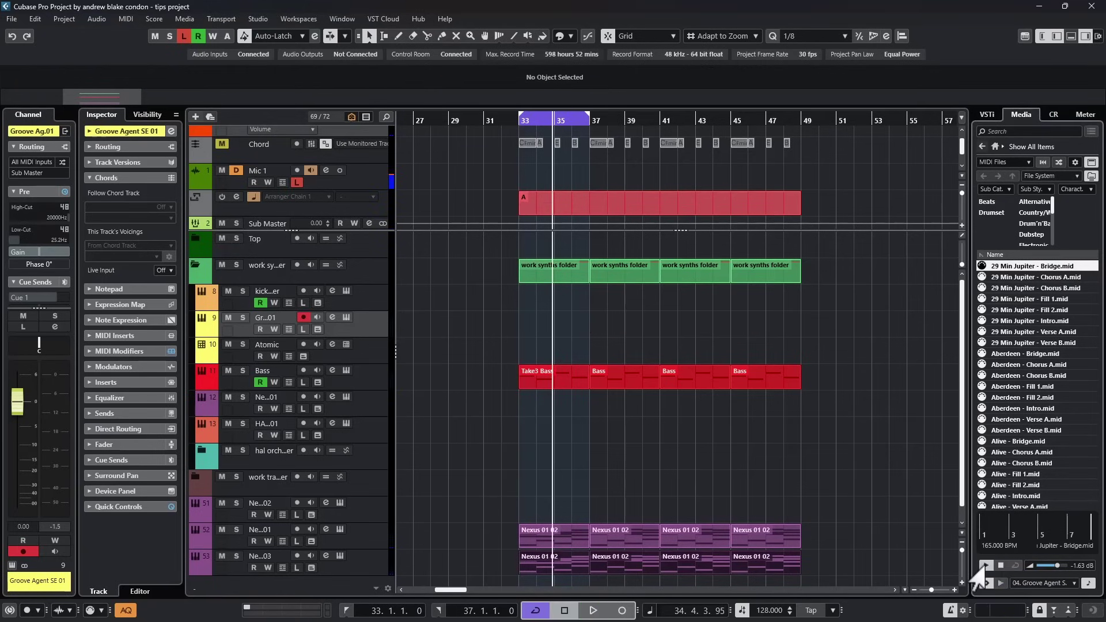
click(995, 278)
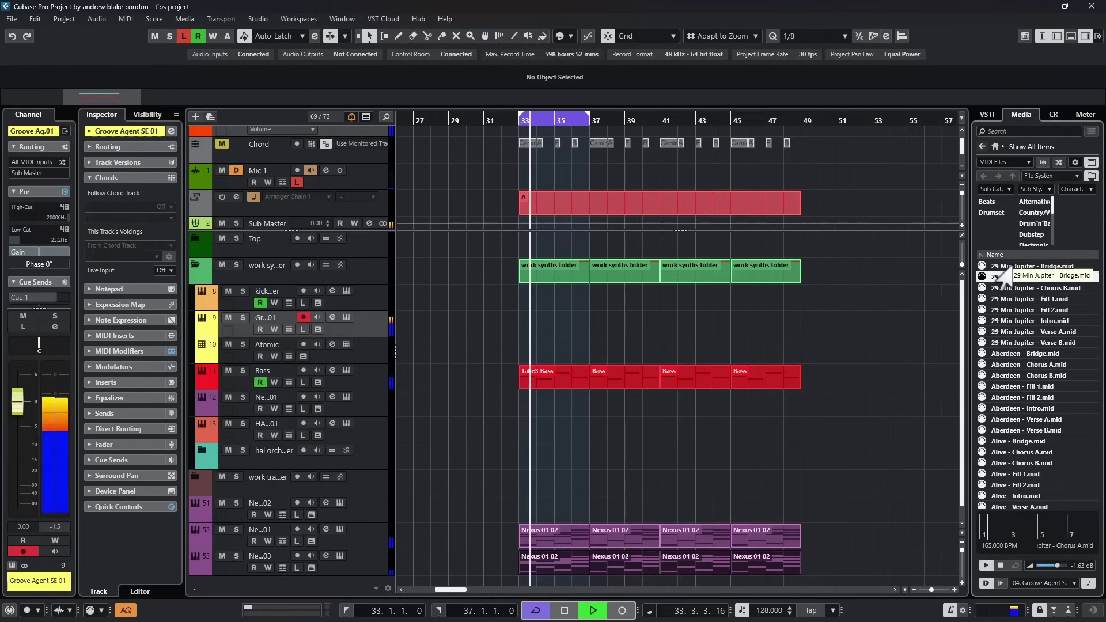
click(1001, 267)
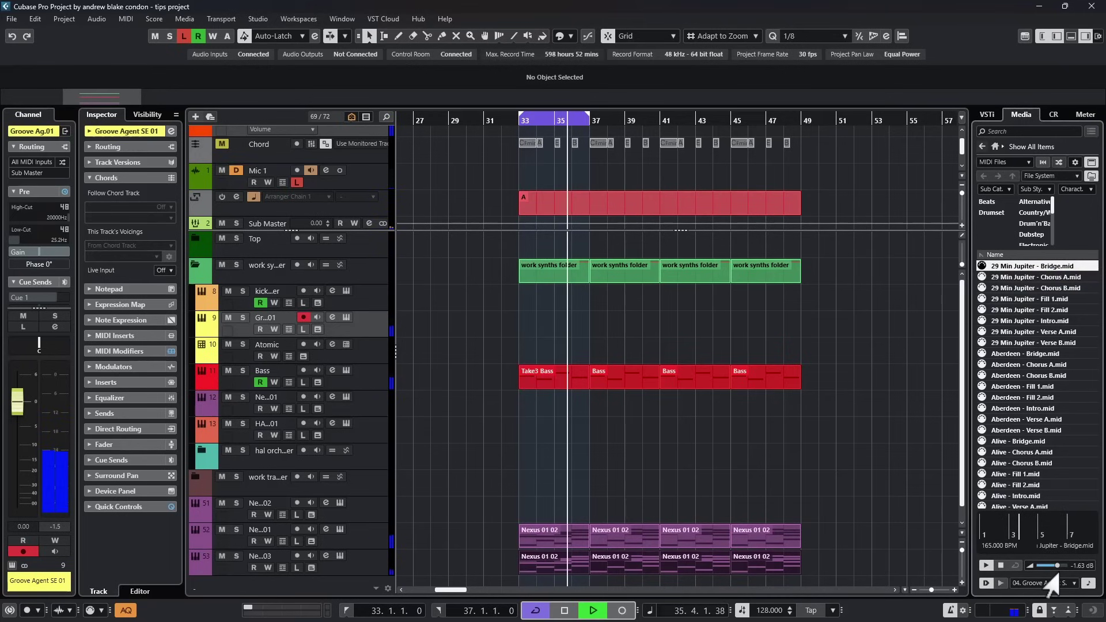
scroll(1052, 567, up, 1)
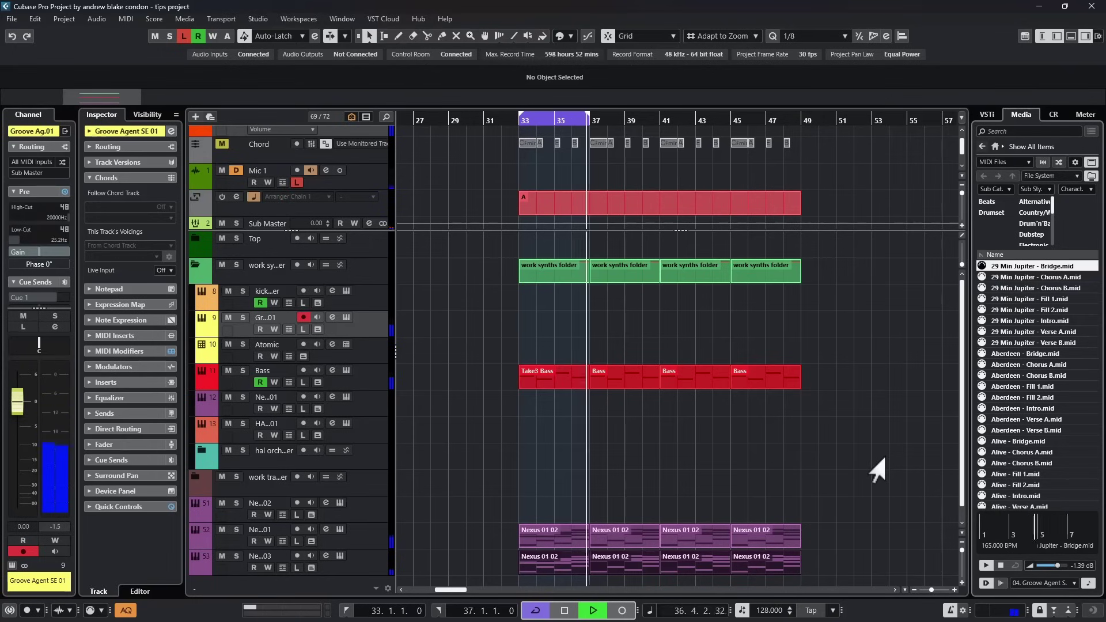
key(space)
drag(998, 269, 519, 326)
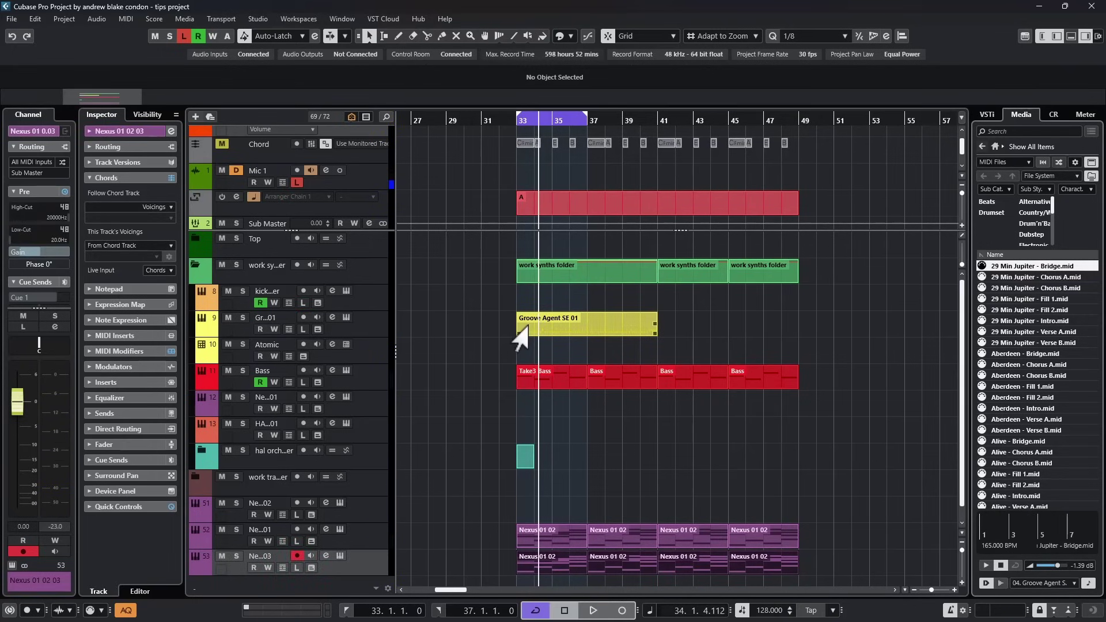
Step: Play back the new Bridge part on the Groove Agent track
click(535, 329)
key(space)
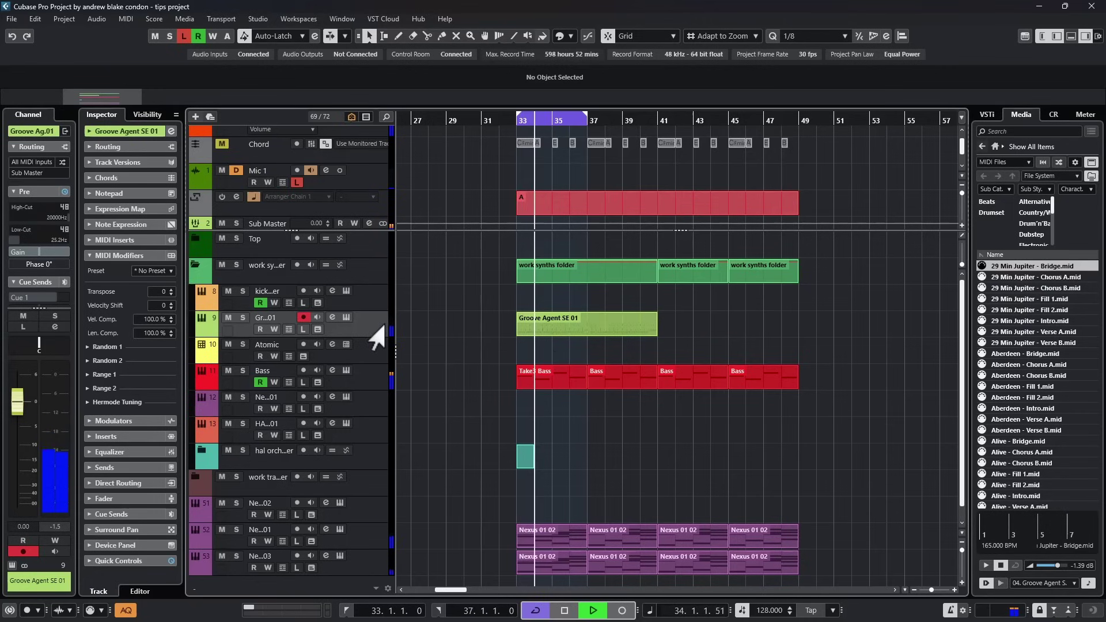
key(space)
Step: Loop bars 41–45, audition Aberdeen - Chorus A, and place it on the Groove Agent track at bar 41
key(shift+Page_Down)
key(shift+Page_Down)
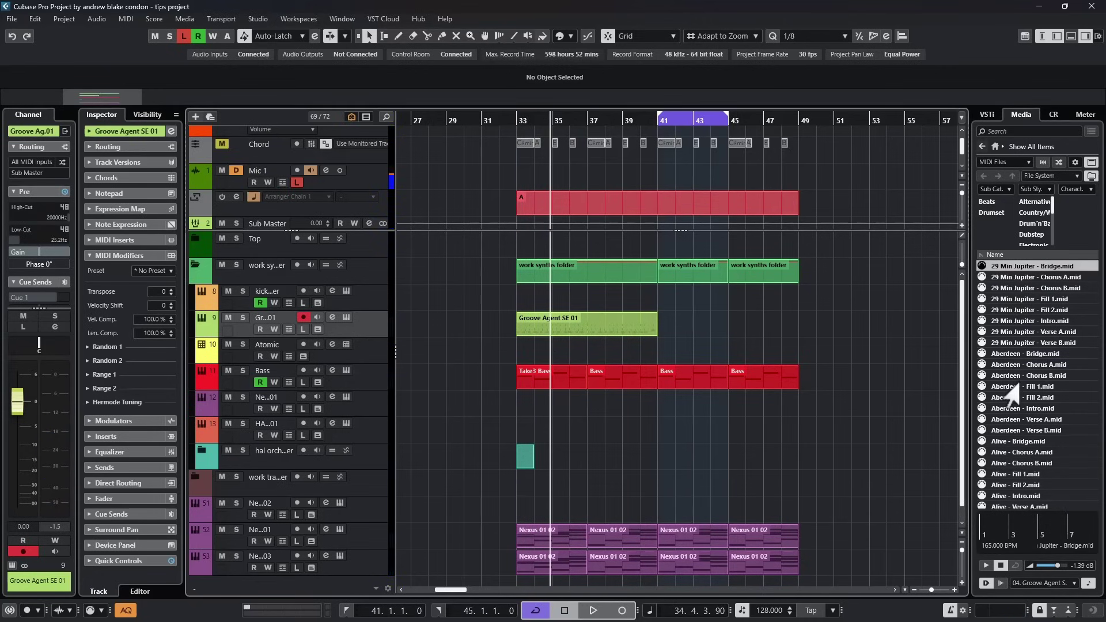
key(KP_1)
key(space)
click(1083, 364)
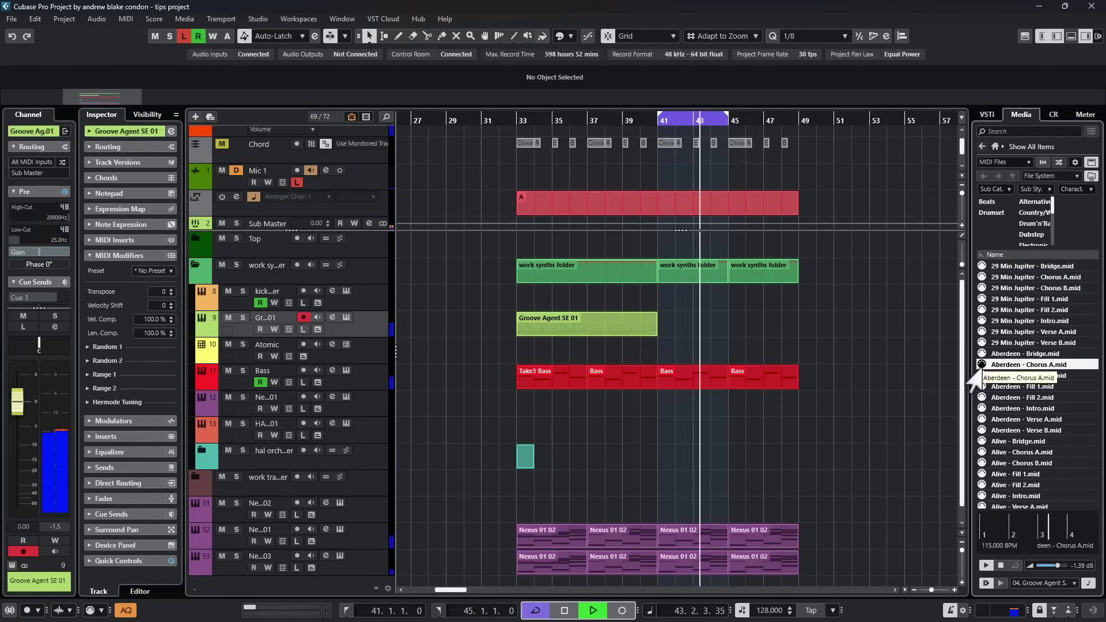
key(space)
drag(978, 375, 666, 328)
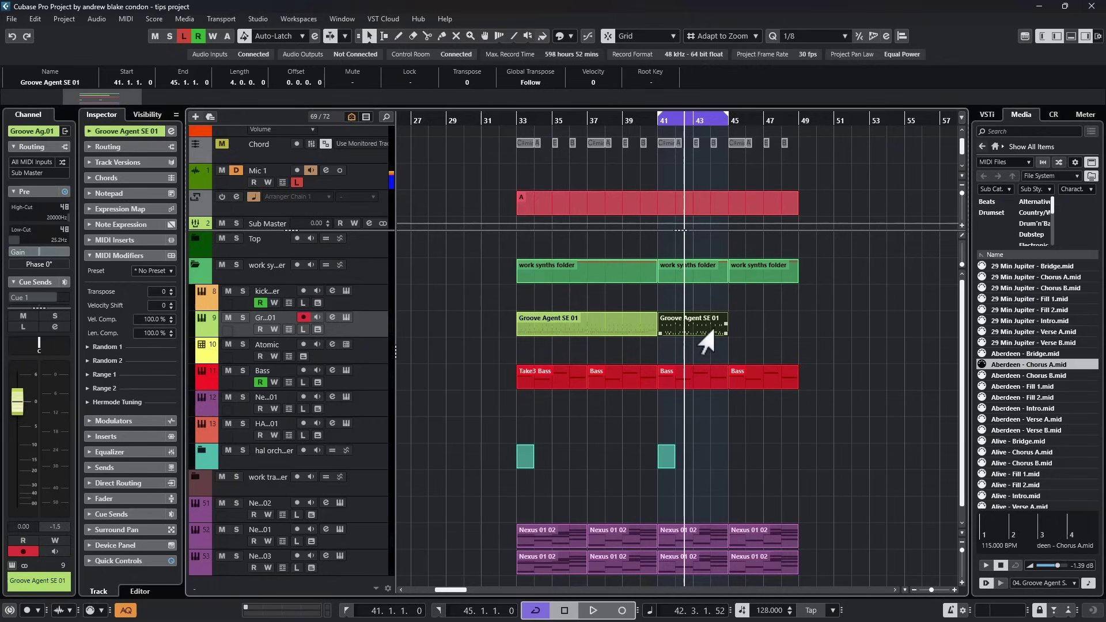
Step: Try a duplicate of the 41–45 part, delete it, then drag a shared repeat out to bar 49
key(ctrl+d)
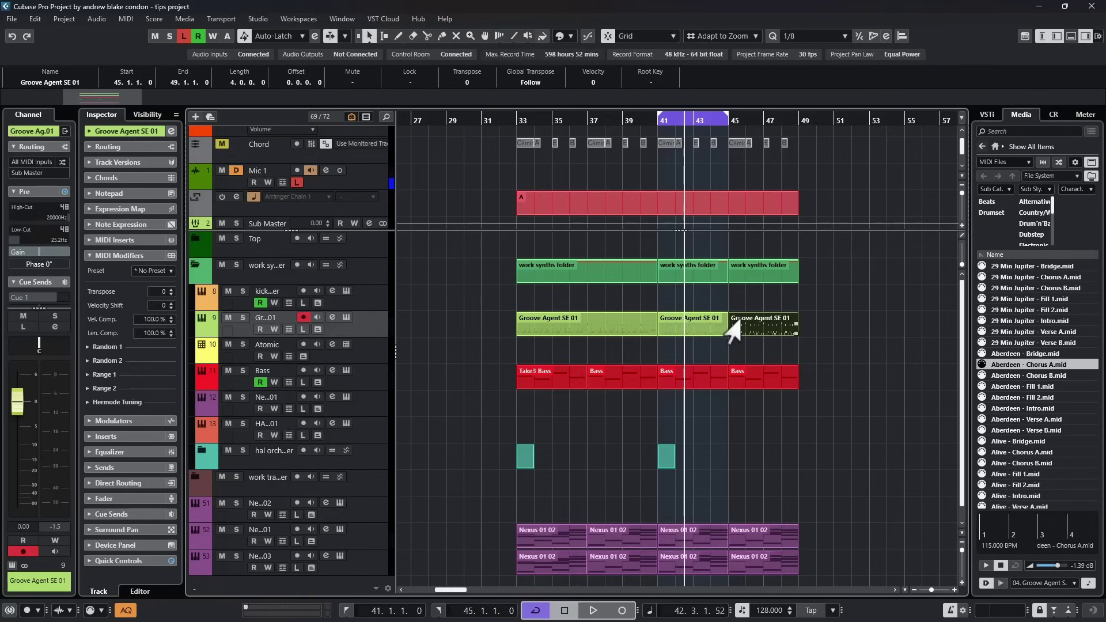
key(Delete)
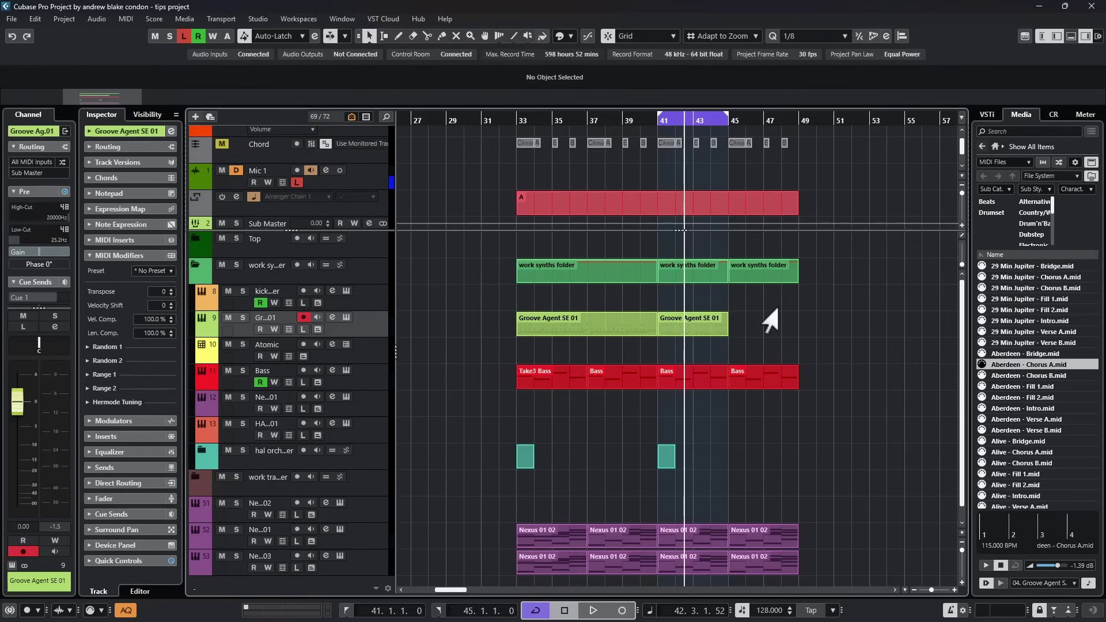
click(725, 329)
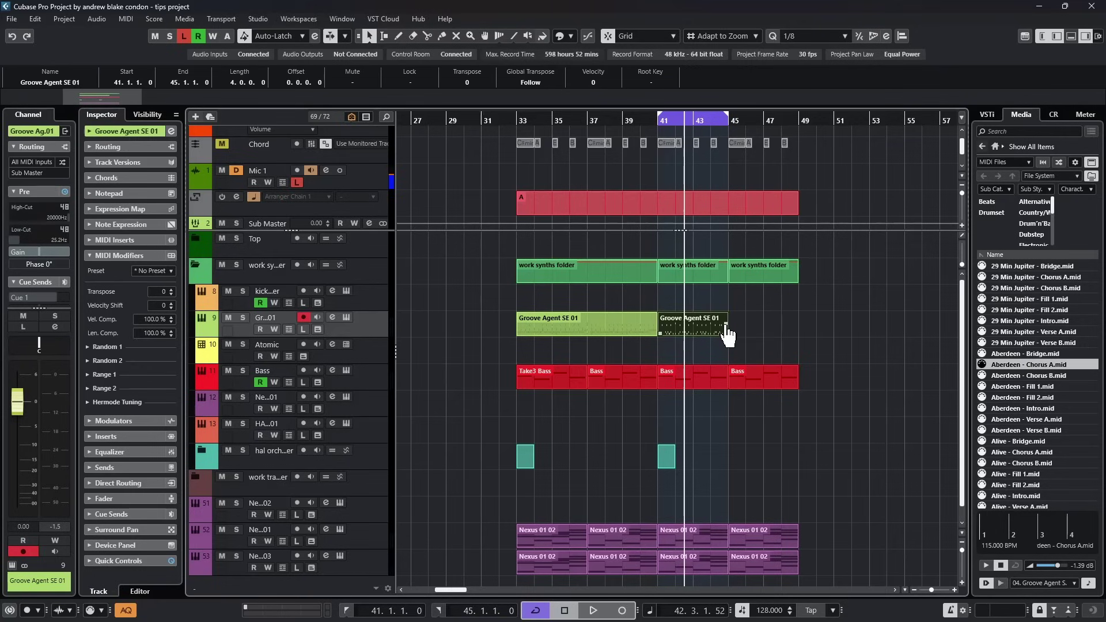
drag(726, 330, 798, 332)
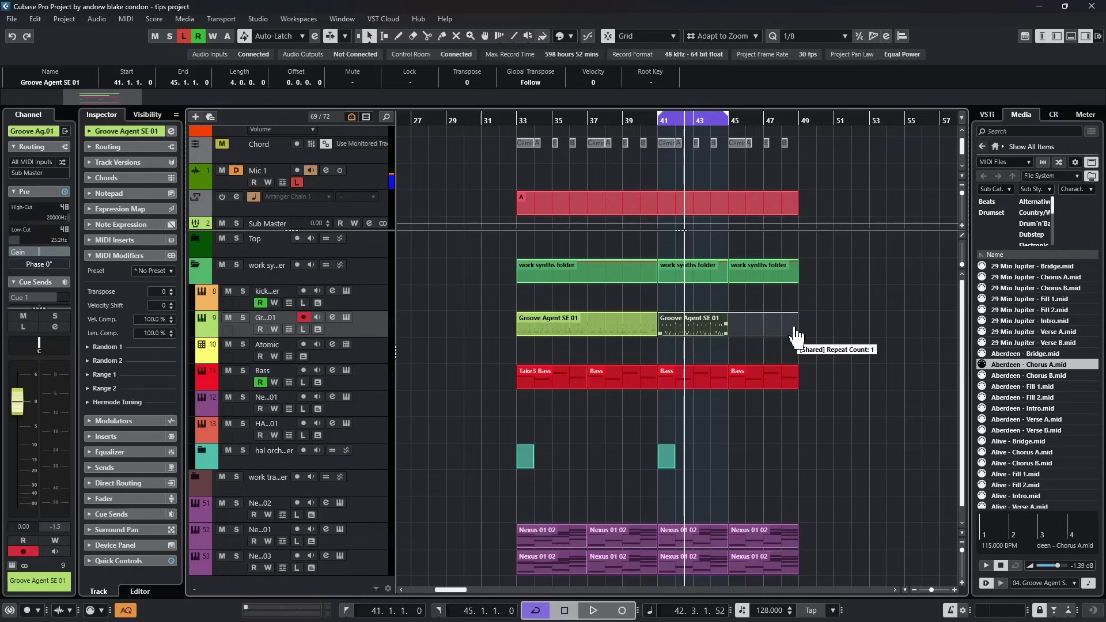
drag(797, 334, 797, 334)
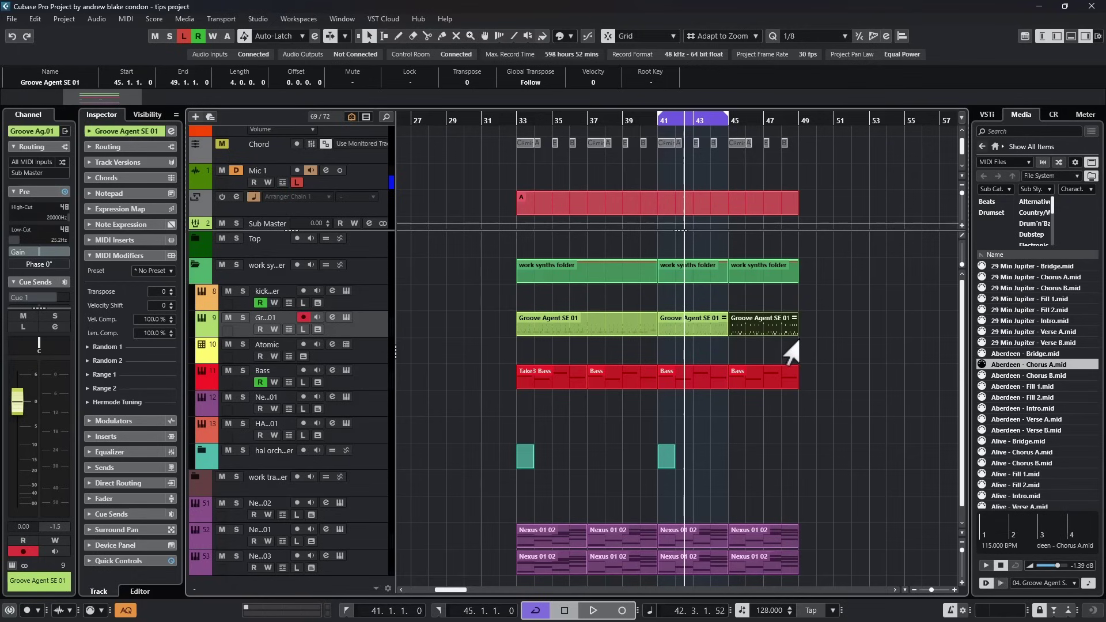
Step: Compare the original part at bars 41–45 with its shared repeat at 45–49 by selecting each
click(692, 328)
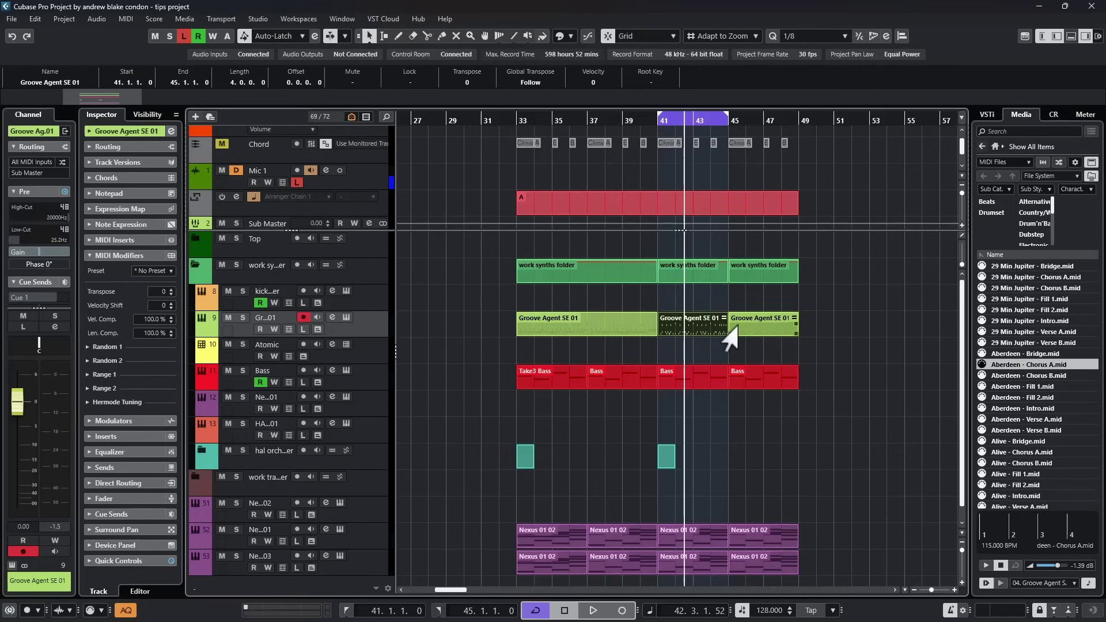
click(746, 333)
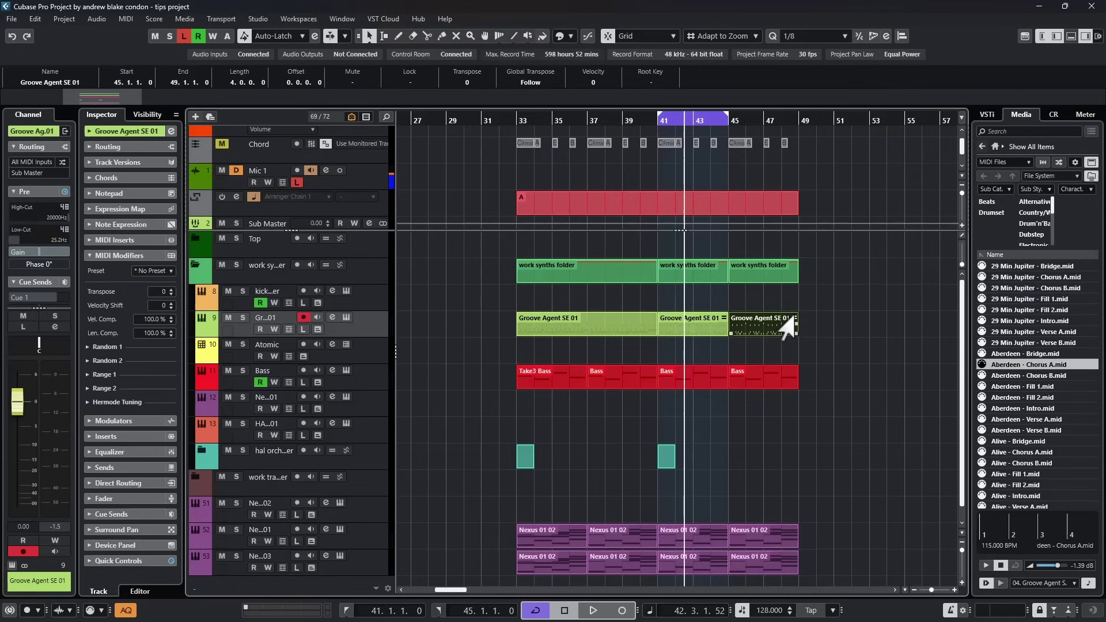
click(693, 333)
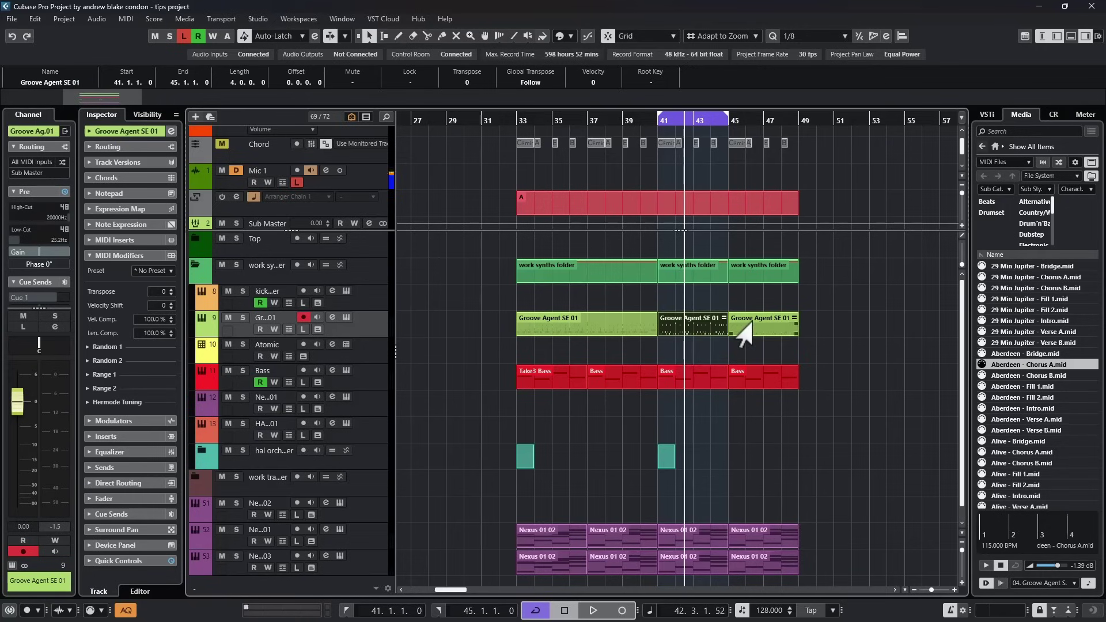
click(743, 333)
click(713, 327)
click(750, 328)
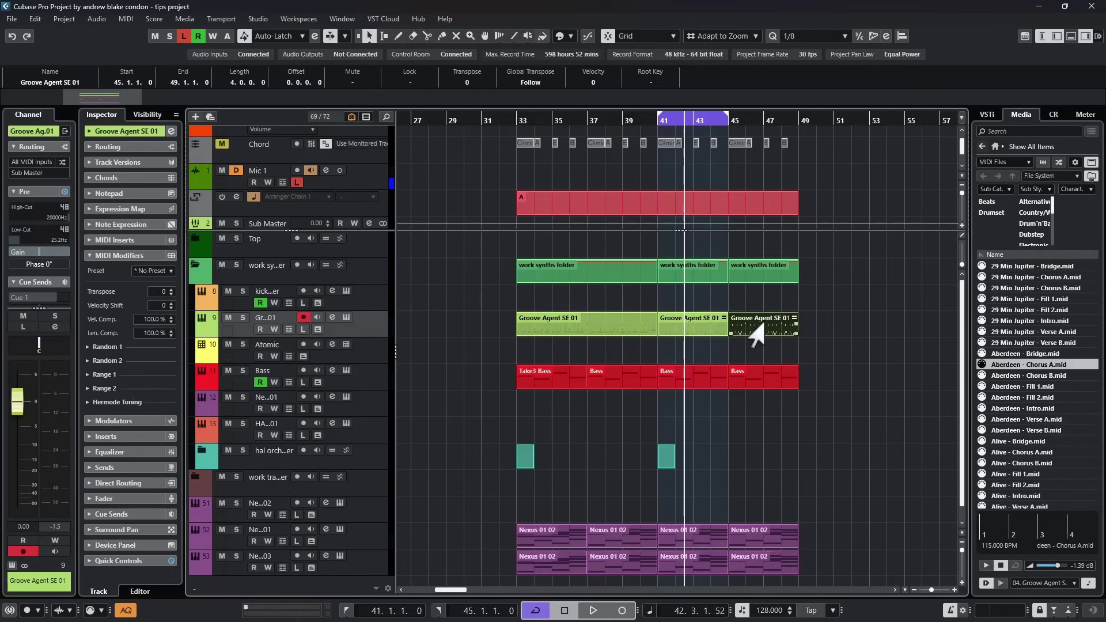
click(698, 330)
click(755, 330)
click(125, 19)
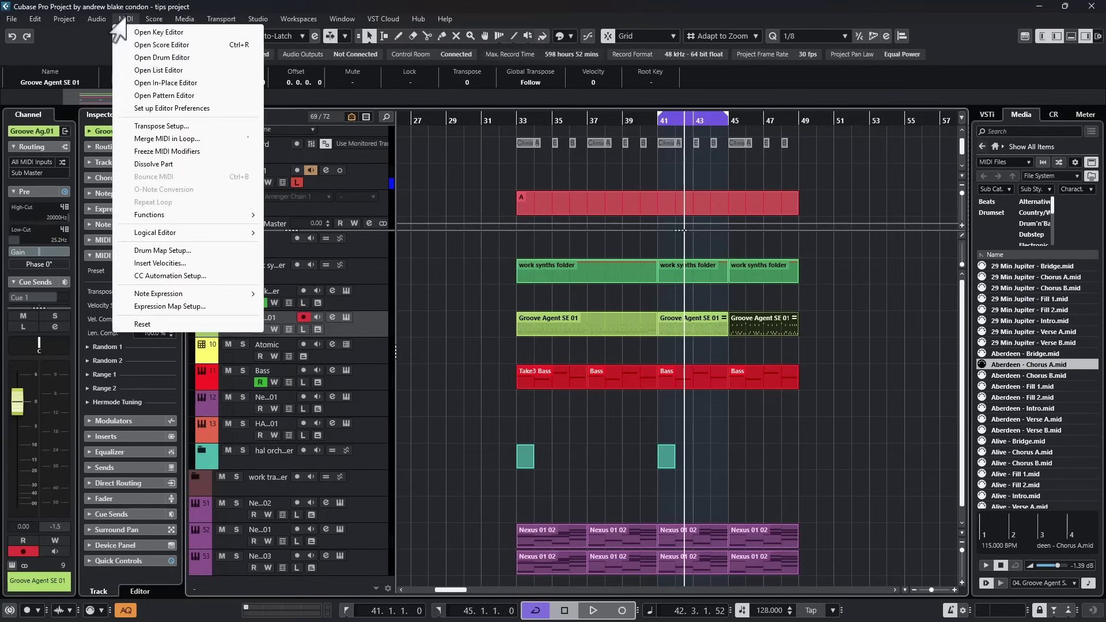
click(163, 60)
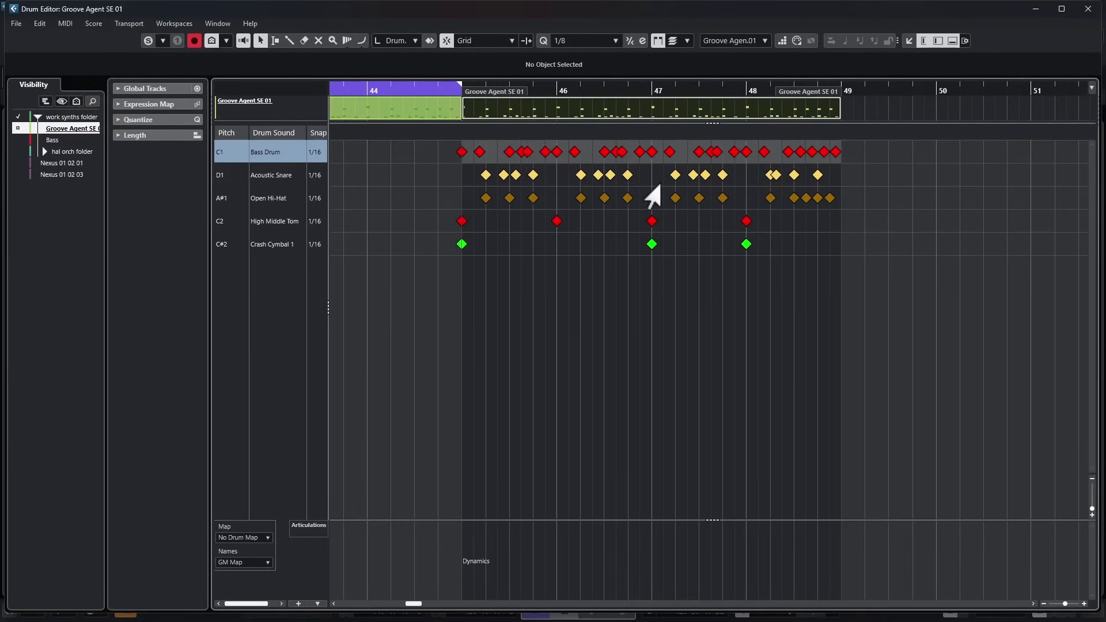
key(Return)
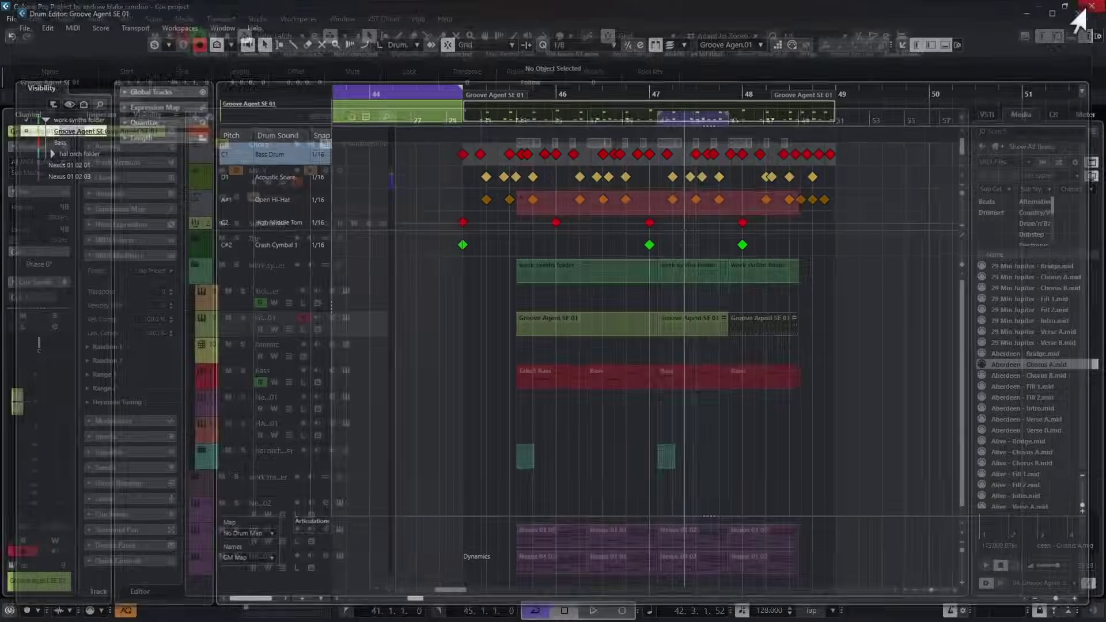
click(686, 333)
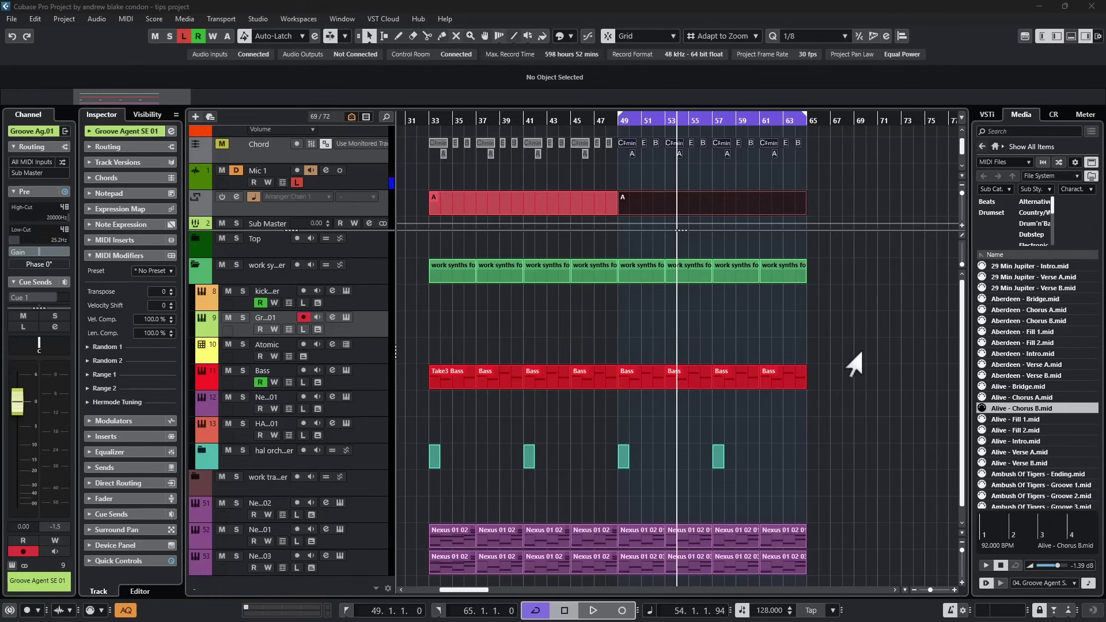
Step: Show the Atomic Age track in the Drum Machine panel, audition Kick 2 and Tom 2, then select the Groove Agent track
click(374, 349)
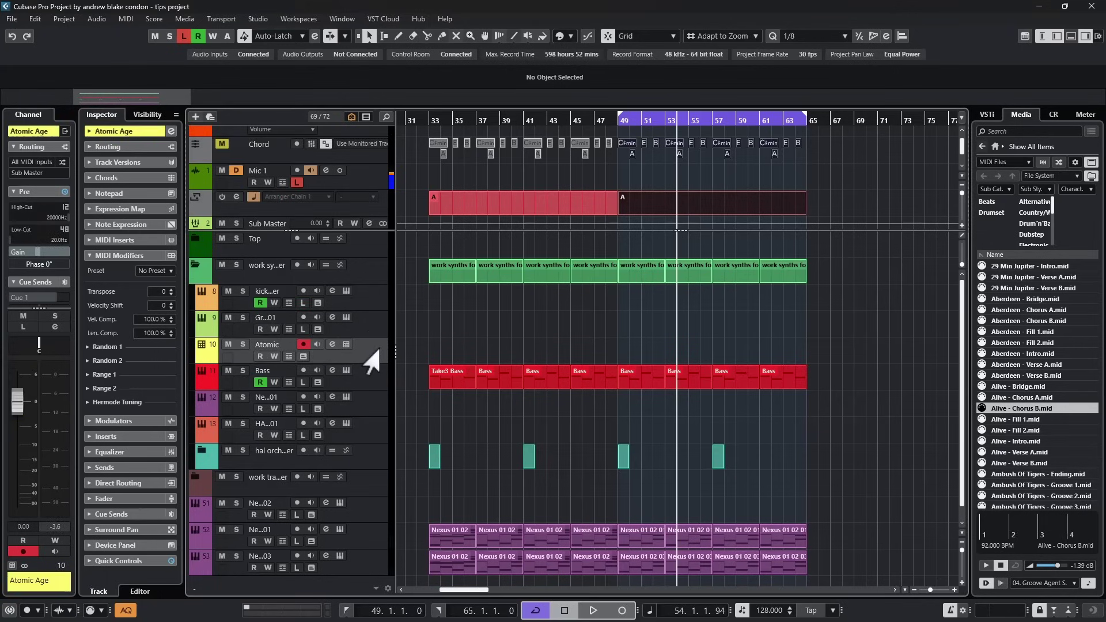
click(346, 344)
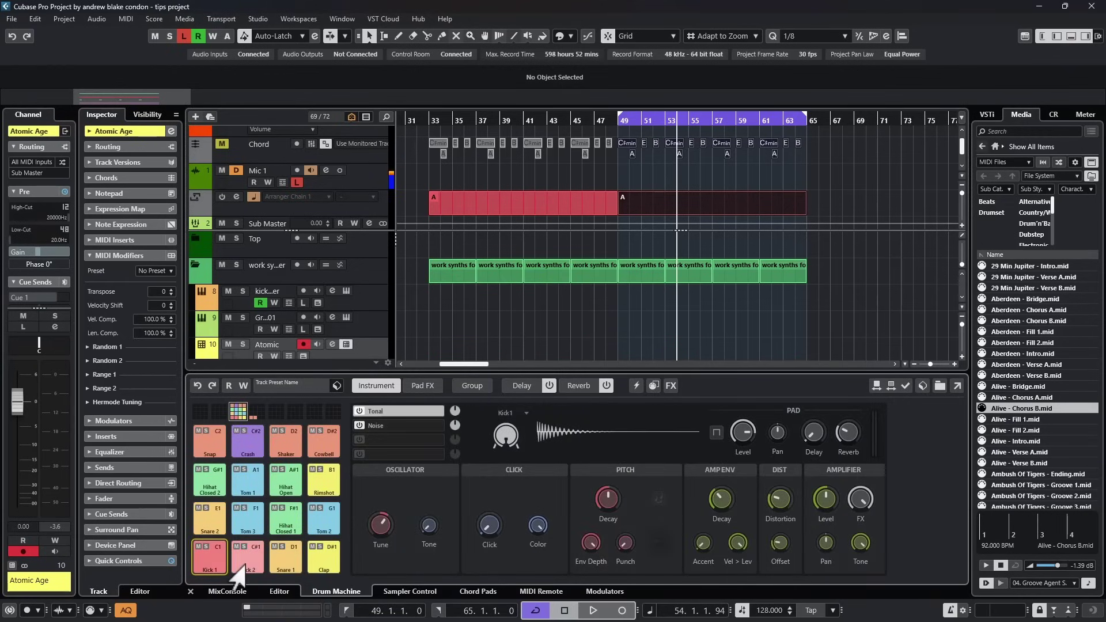
click(235, 542)
click(324, 517)
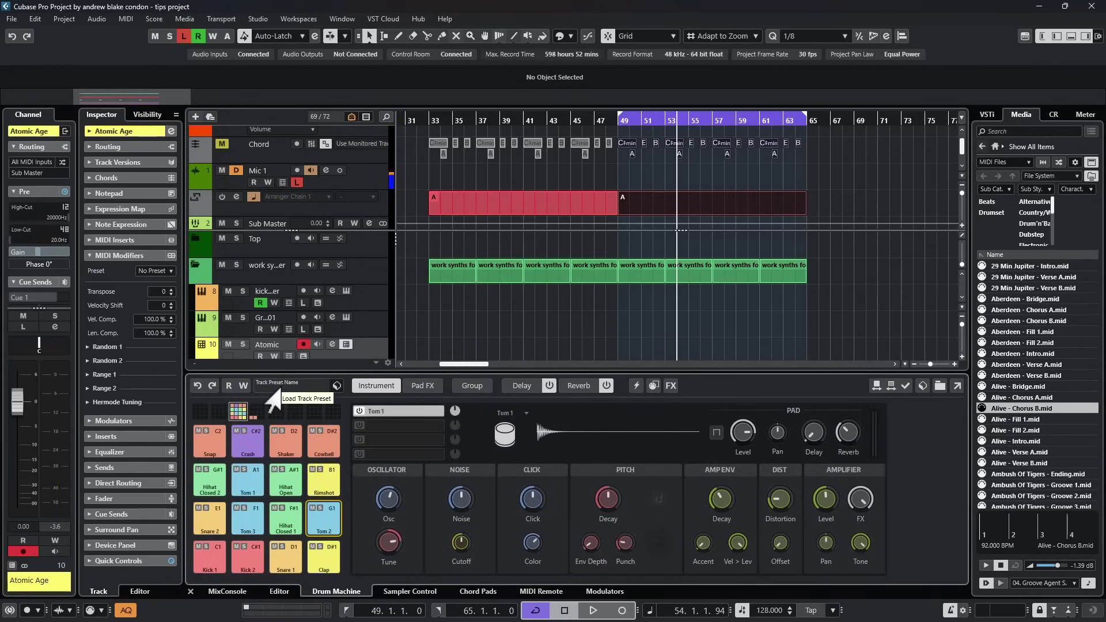
key(Up)
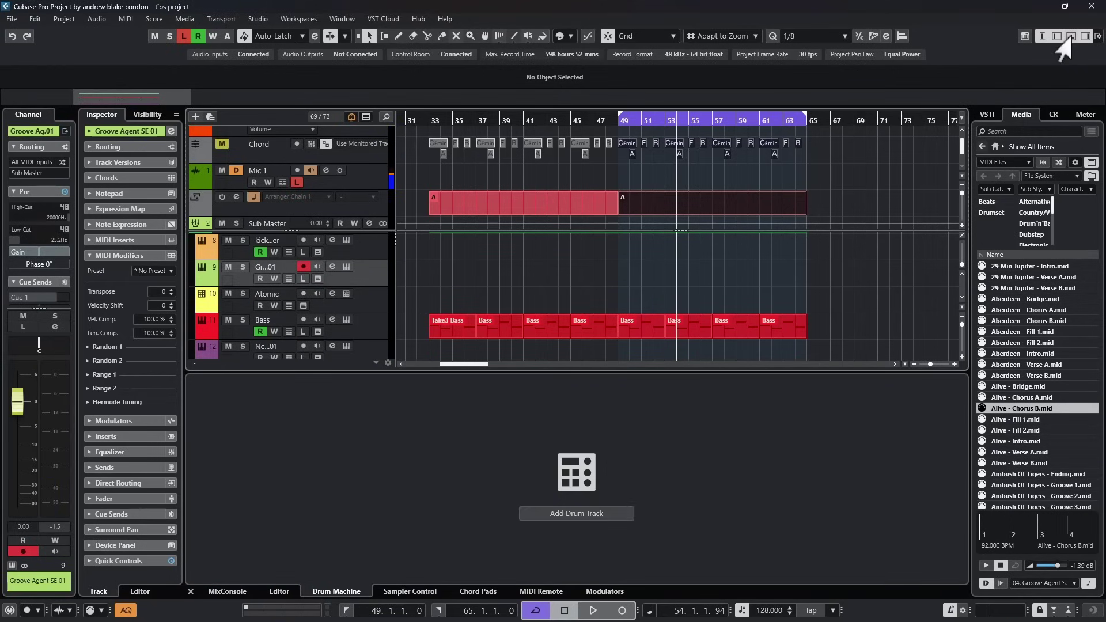
Step: Route Media rack previews to 01. Atomic Age - Main, then audition 29 Min Jupiter - Bridge slightly quieter
click(1071, 36)
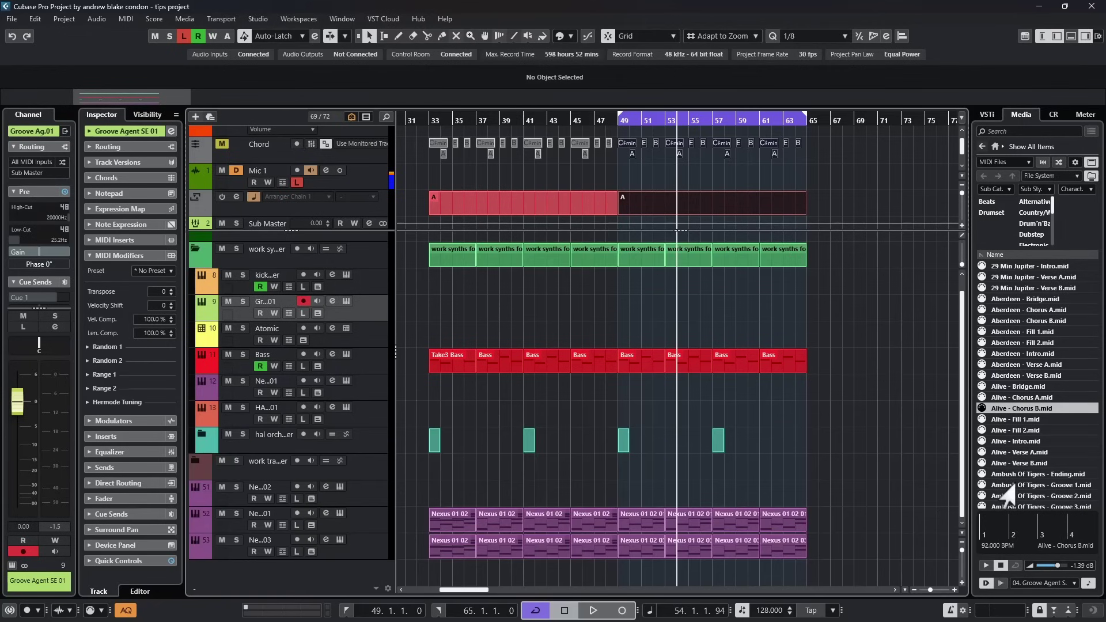
click(1031, 594)
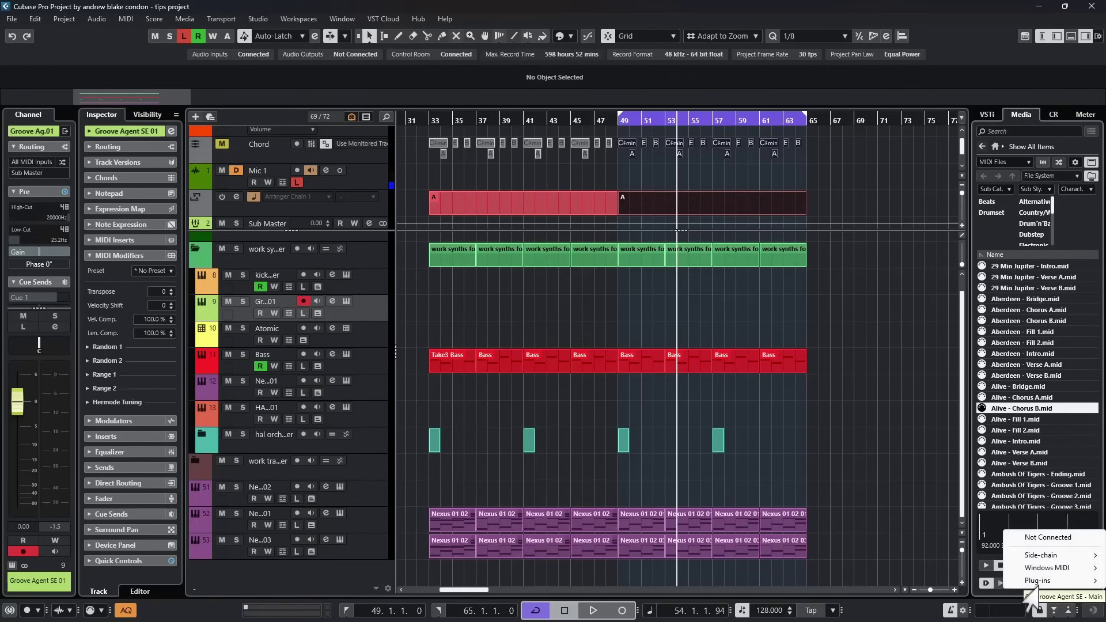
mouse_move(1028, 582)
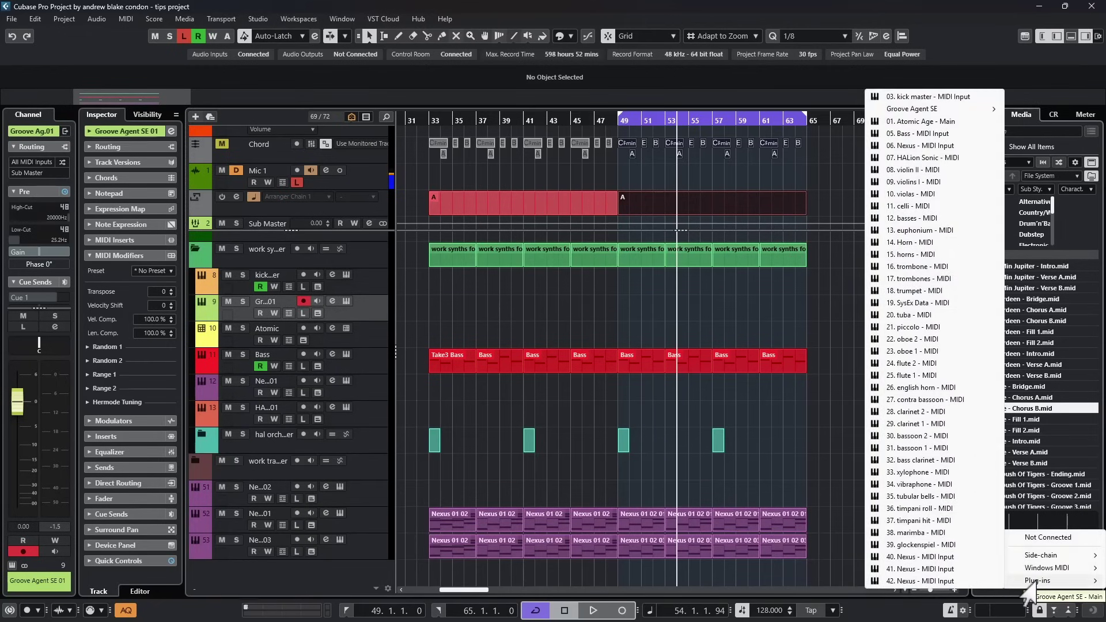
click(899, 122)
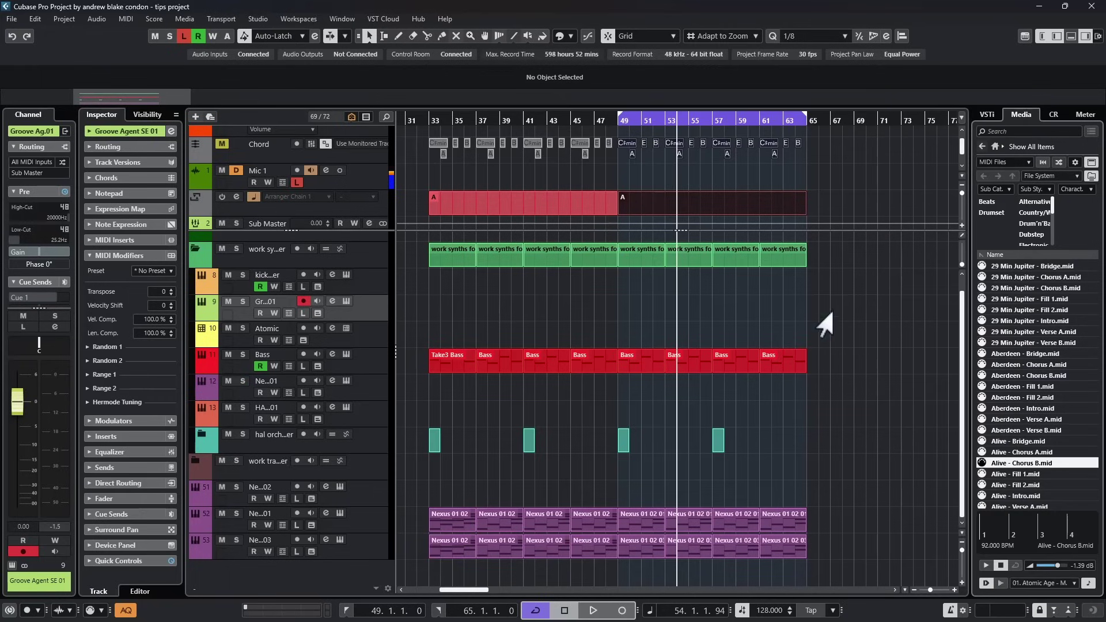
click(1015, 276)
drag(1058, 565, 1047, 572)
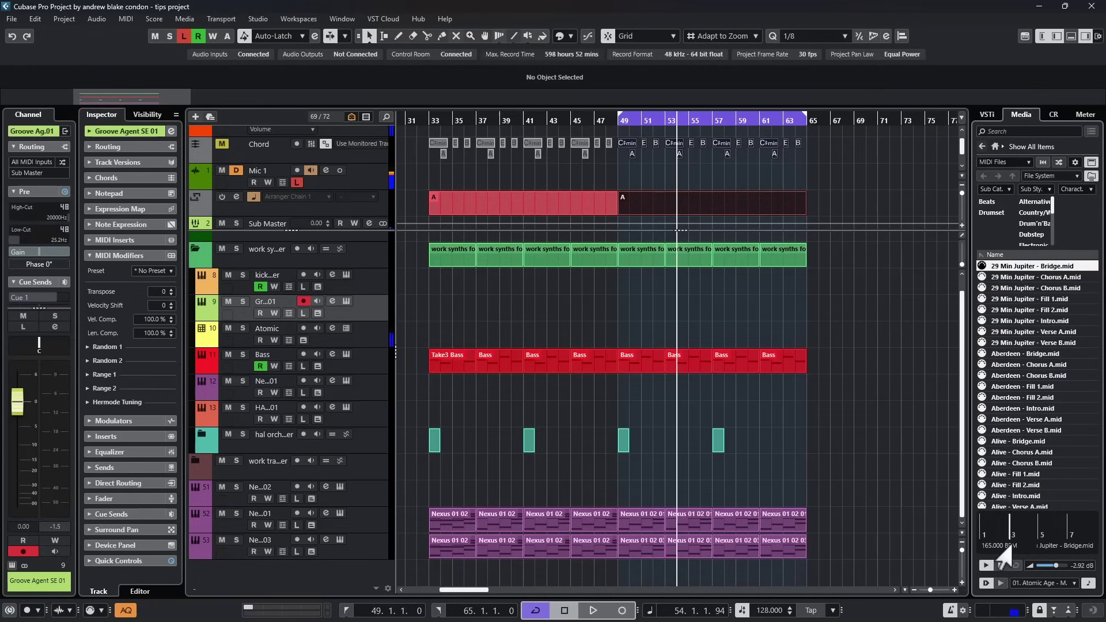
Step: Load the Beat Starter 01 (Retro ROMance) track preset onto the Atomic Age drum track
click(1071, 36)
key(Down)
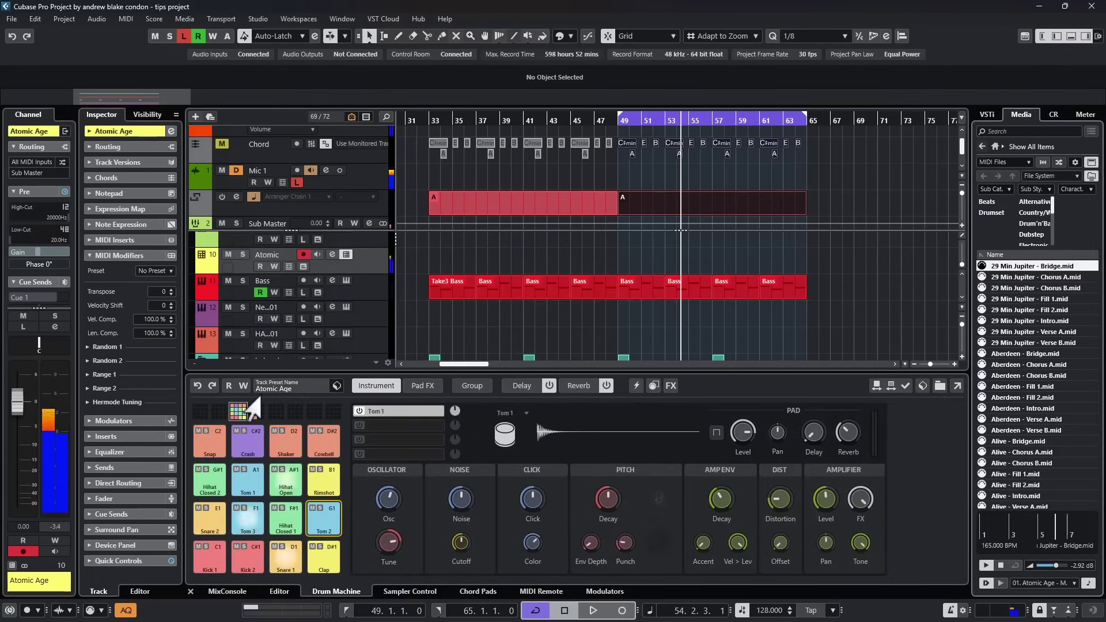
click(283, 387)
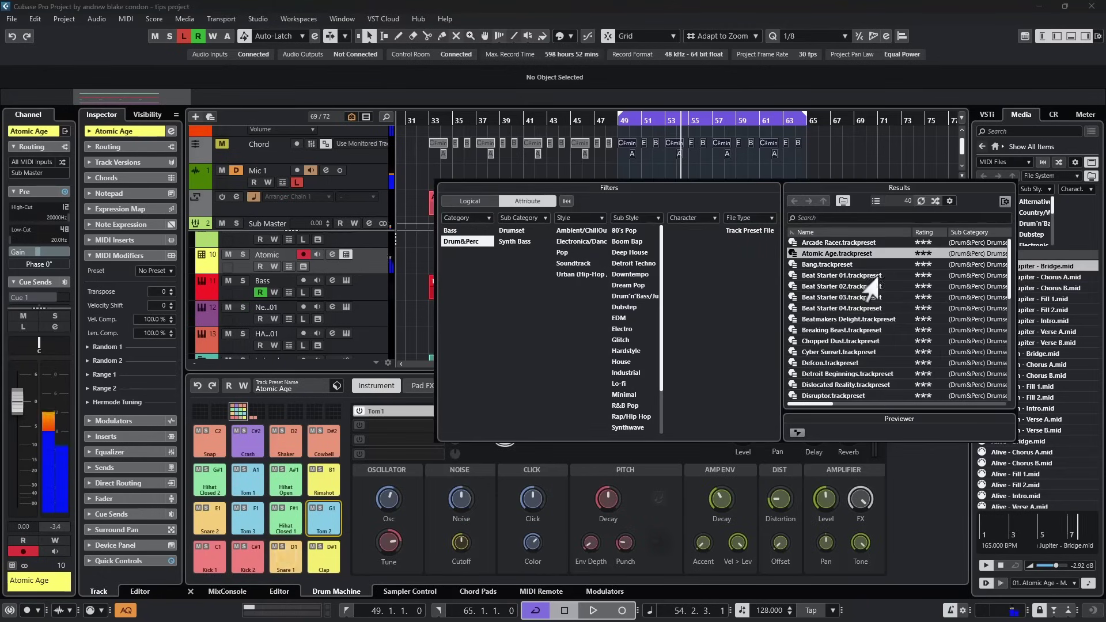
double_click(821, 276)
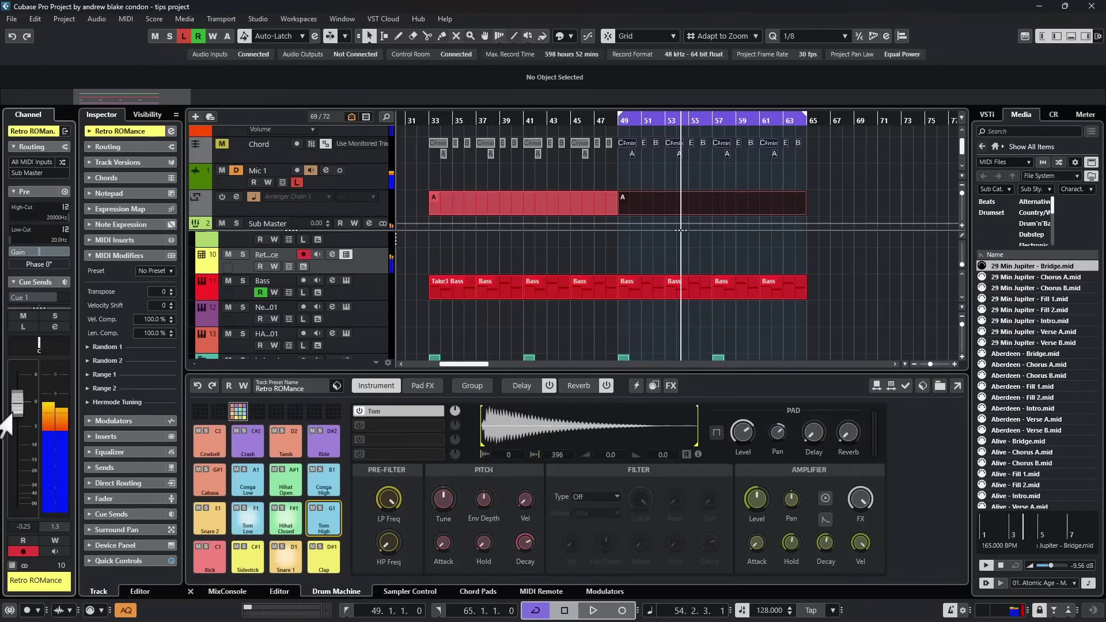
Step: Lower the drum channel fader and audition 29 Min Jupiter - Verse A and Aberdeen - Chorus A
drag(14, 406, 14, 441)
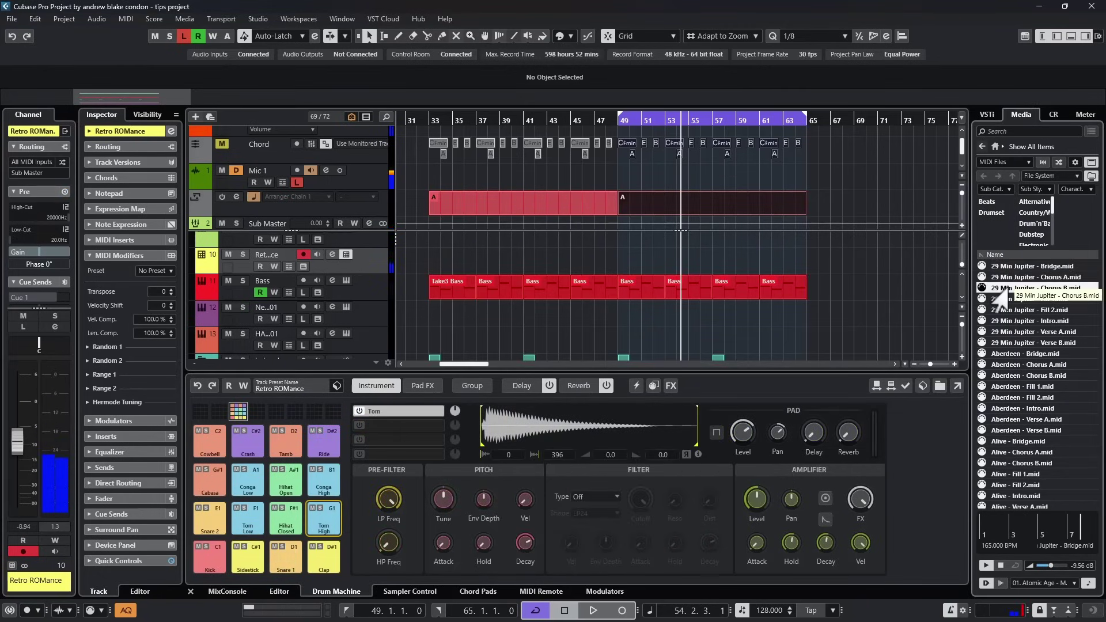
click(1004, 332)
click(997, 364)
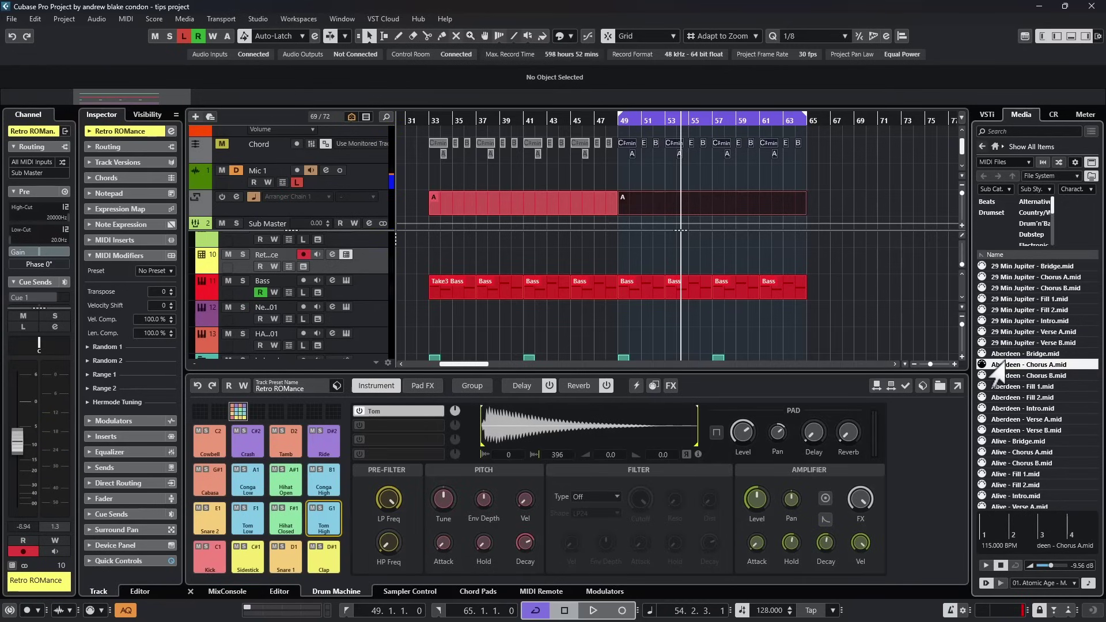
Step: Lay Aberdeen - Chorus A and further patterns on track 10 from bar 33, duplicating the group twice
drag(995, 371, 448, 324)
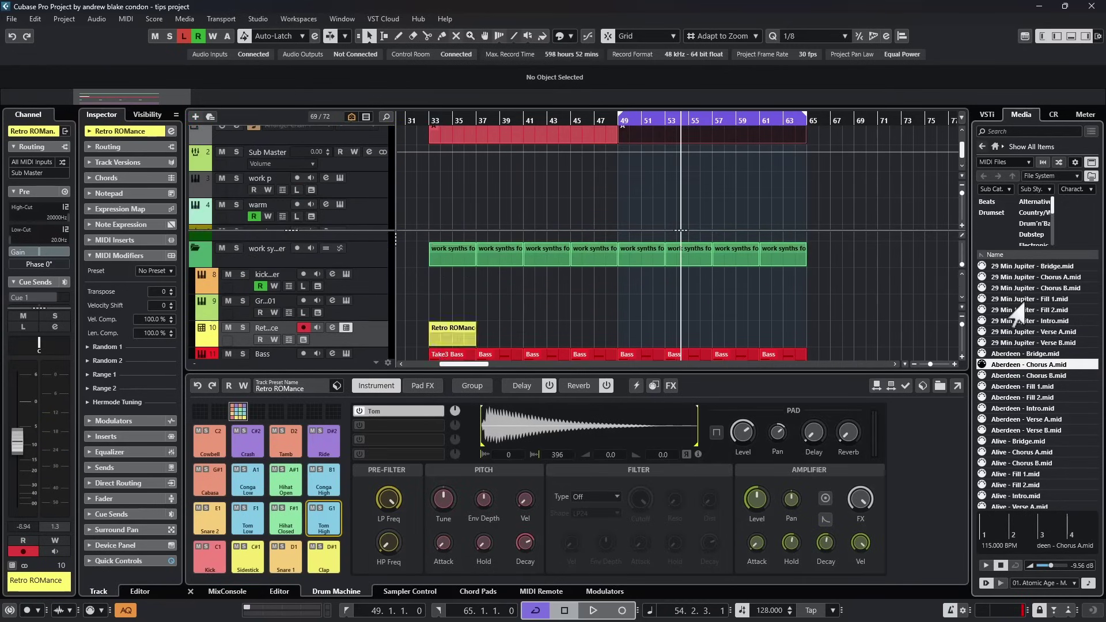
click(1015, 300)
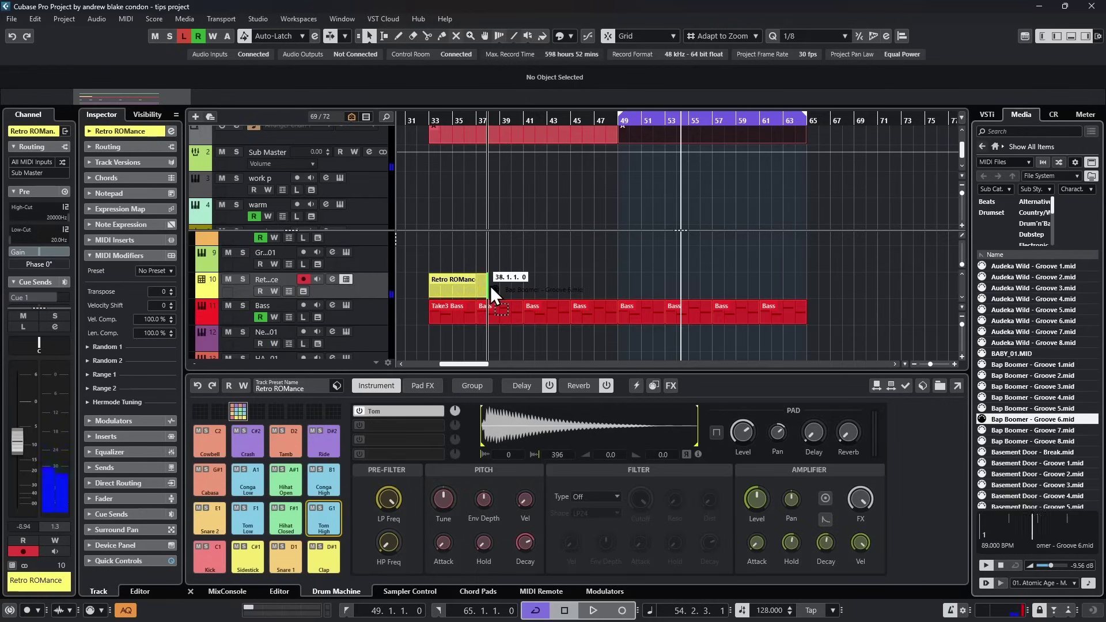
drag(490, 286, 483, 293)
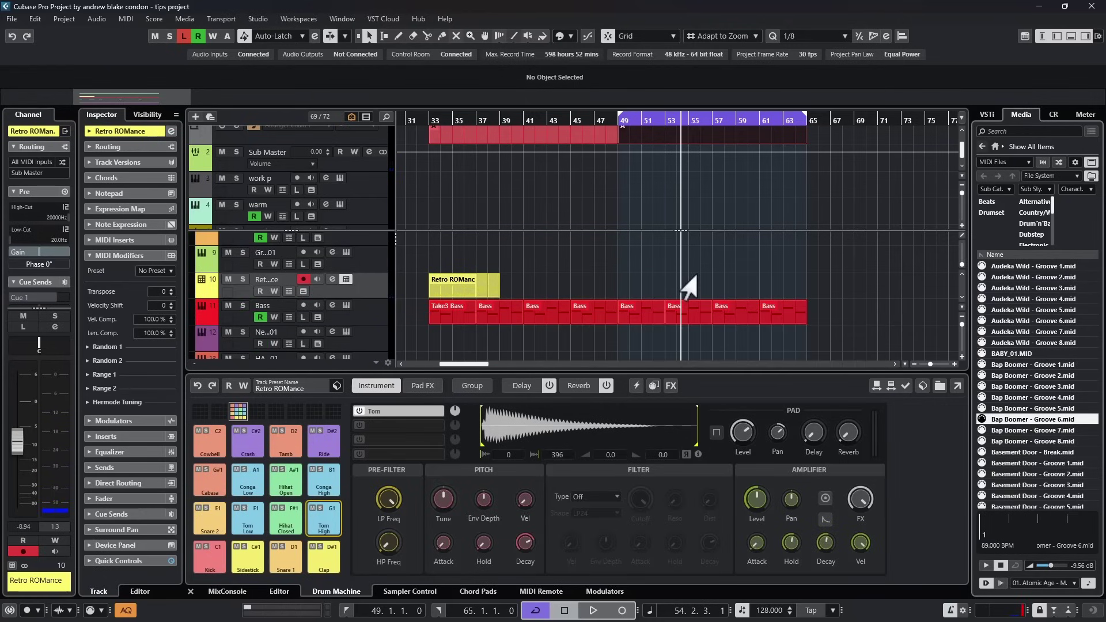
drag(461, 286, 540, 308)
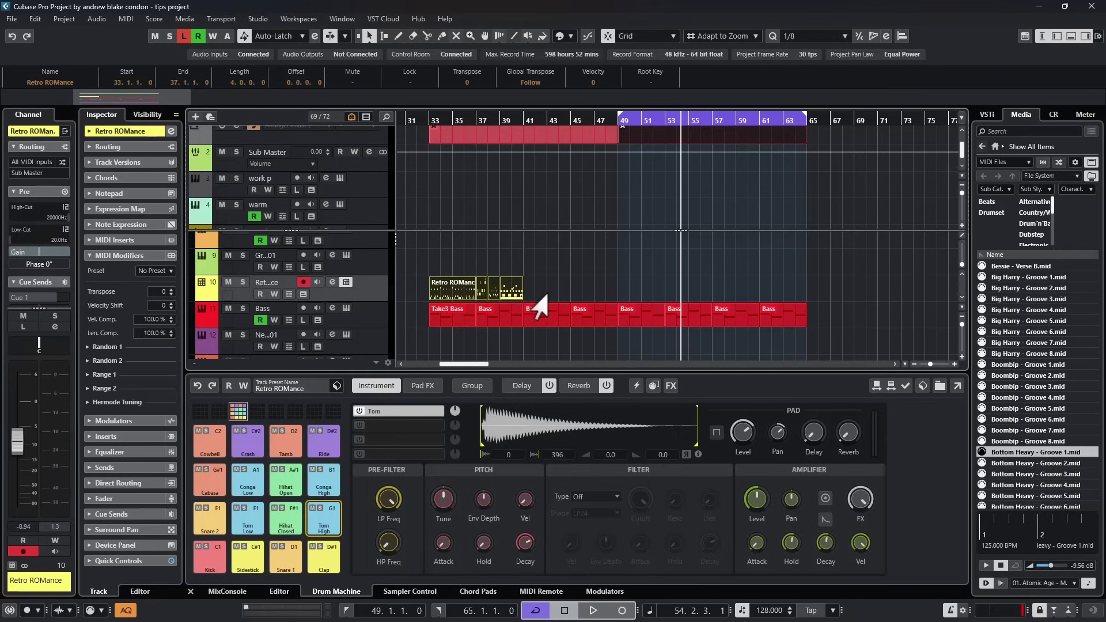
key(ctrl+d)
key(ctrl+d)
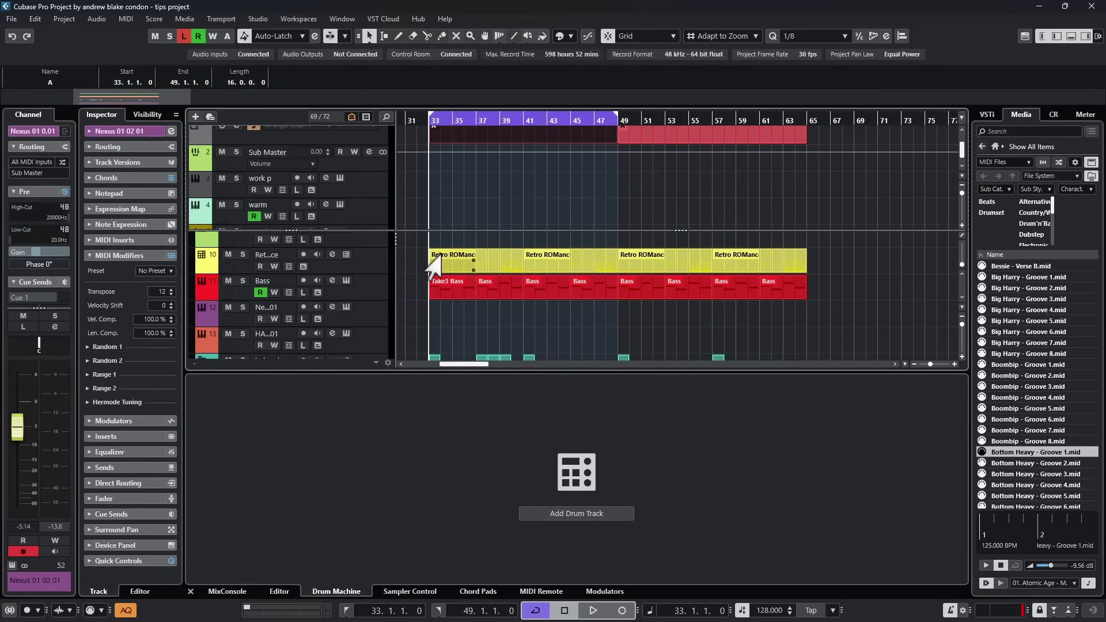
Step: Play the arrangement and inspect the Retro ROMance kit's Crash and Hihat Open pad samples
click(381, 260)
key(space)
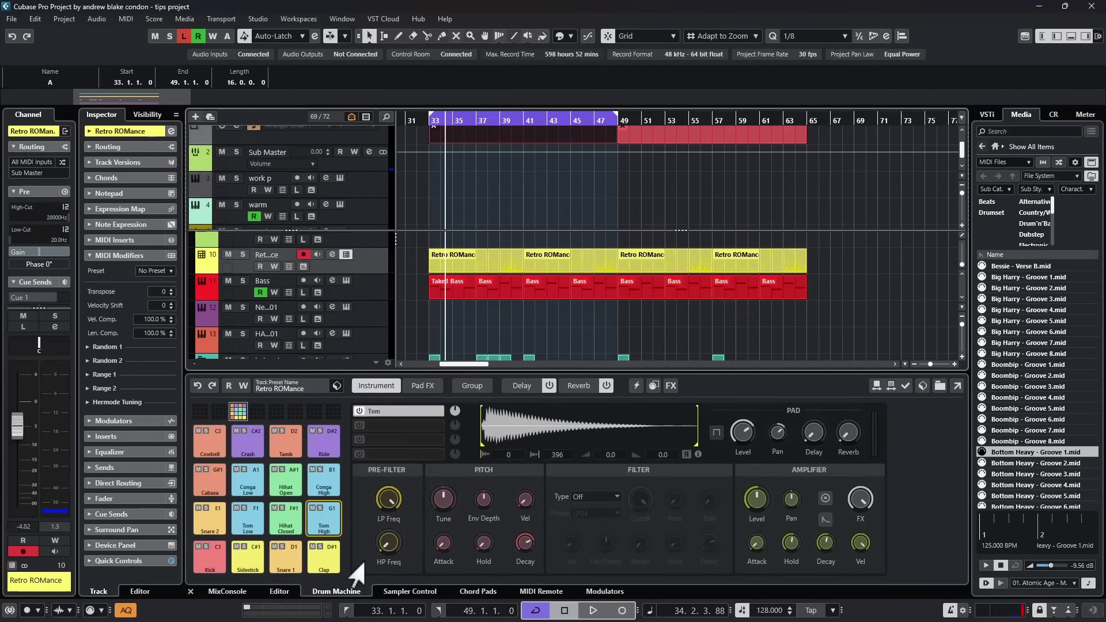
click(237, 445)
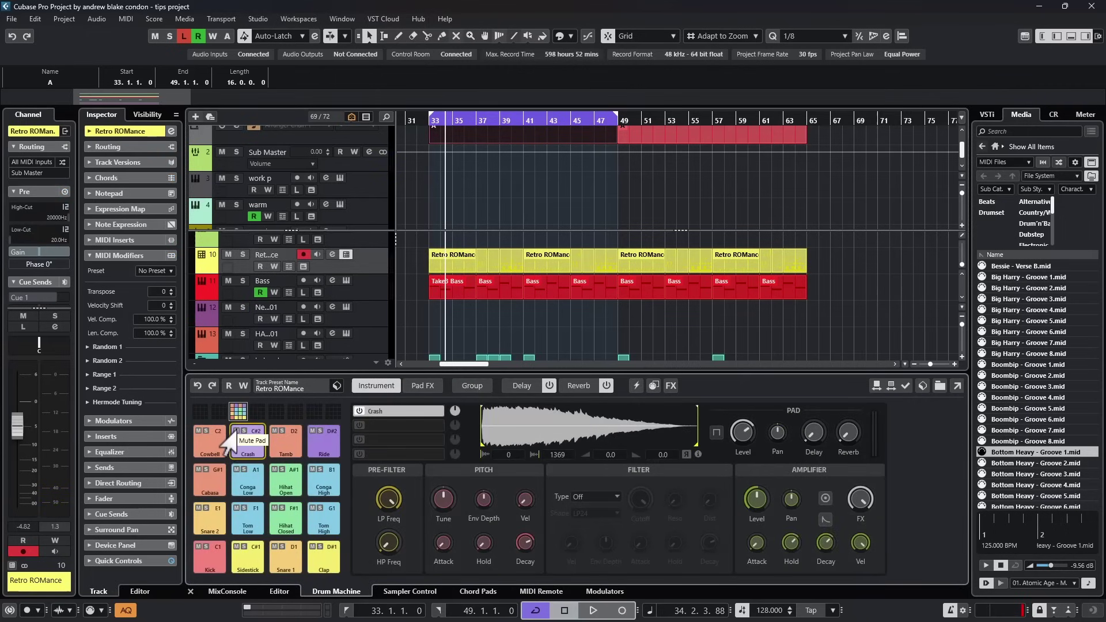
click(286, 481)
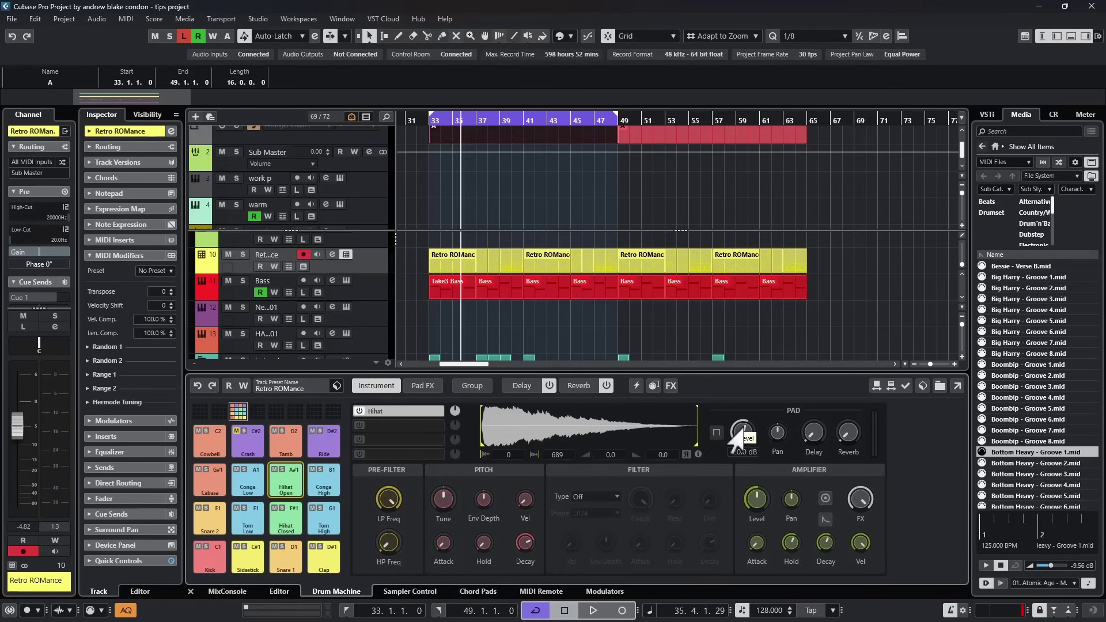
key(space)
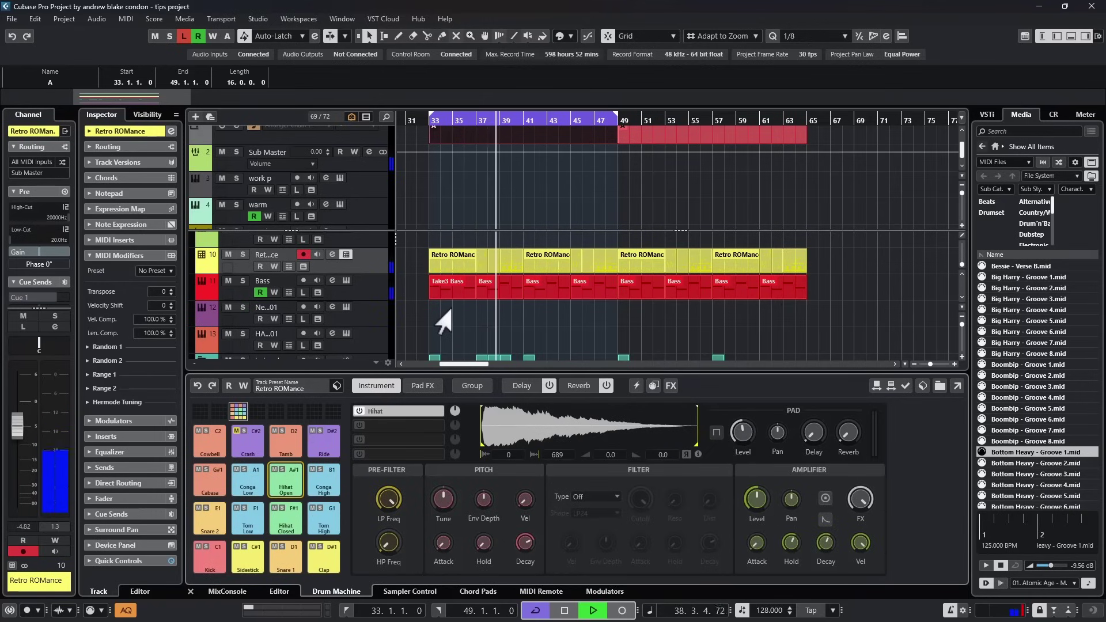
scroll(424, 319, up, 2)
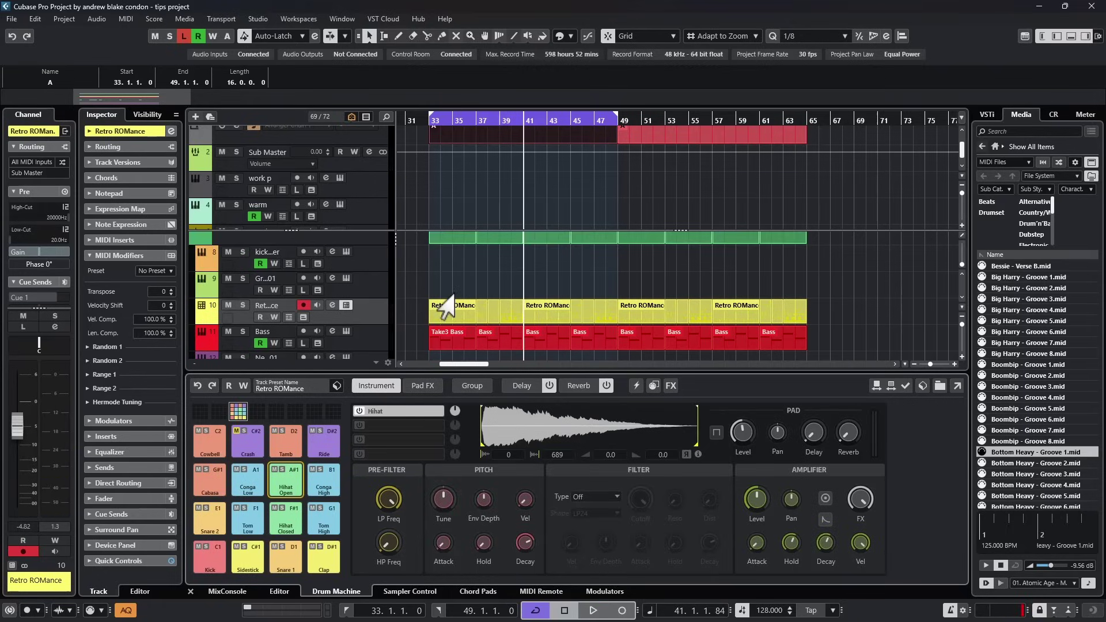
Step: Place 29 Min Jupiter - Bridge.mid on the Groove Agent SE 01 track at bar 49
key(Up)
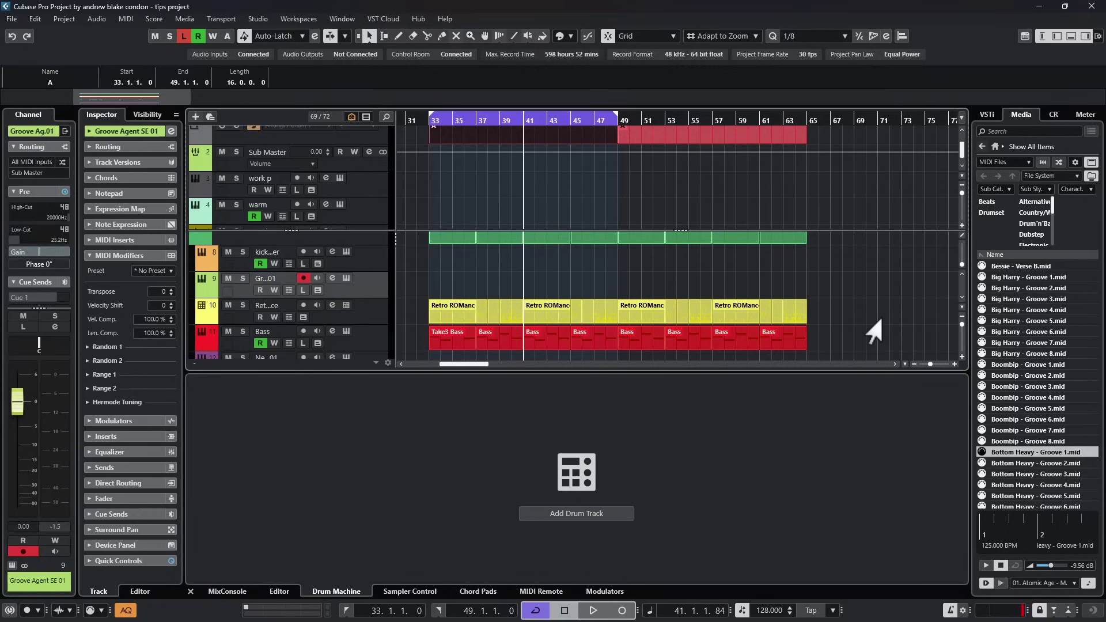
click(1008, 271)
key(Home)
drag(1009, 271, 628, 282)
Step: Mute the Retro ROMance part at bar 49 with the Mute tool and play it back
right_click(653, 320)
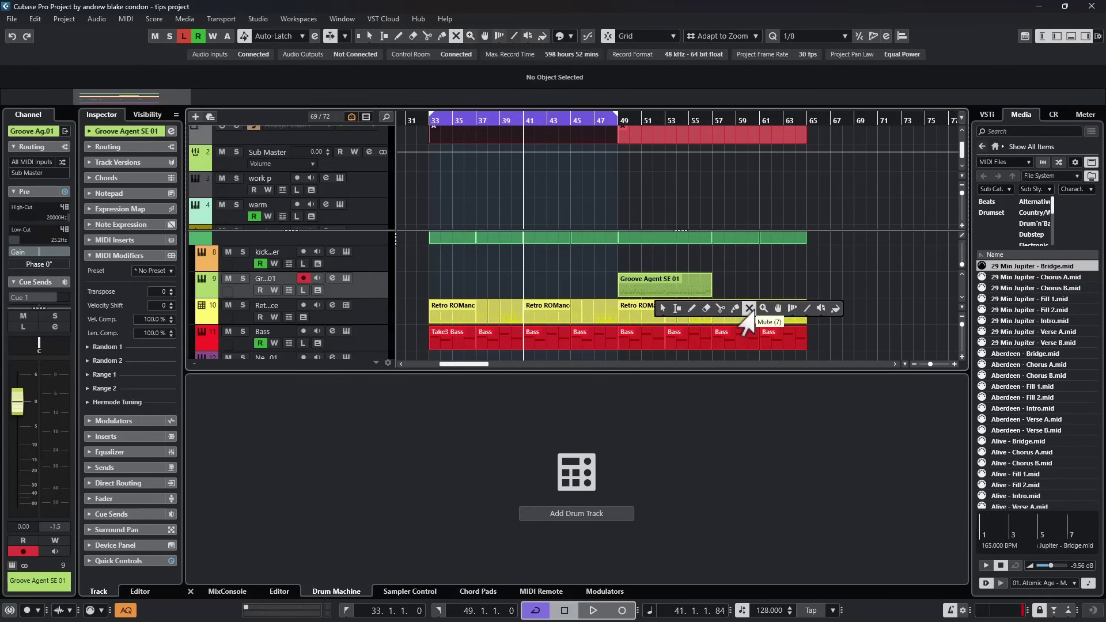
click(749, 311)
click(697, 311)
click(604, 120)
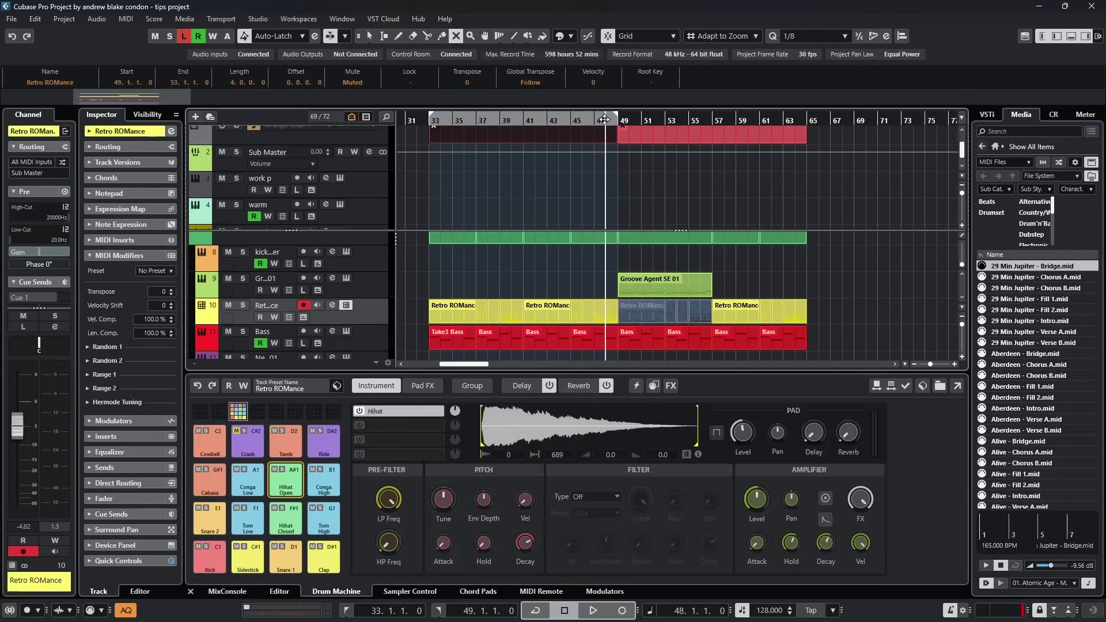
key(space)
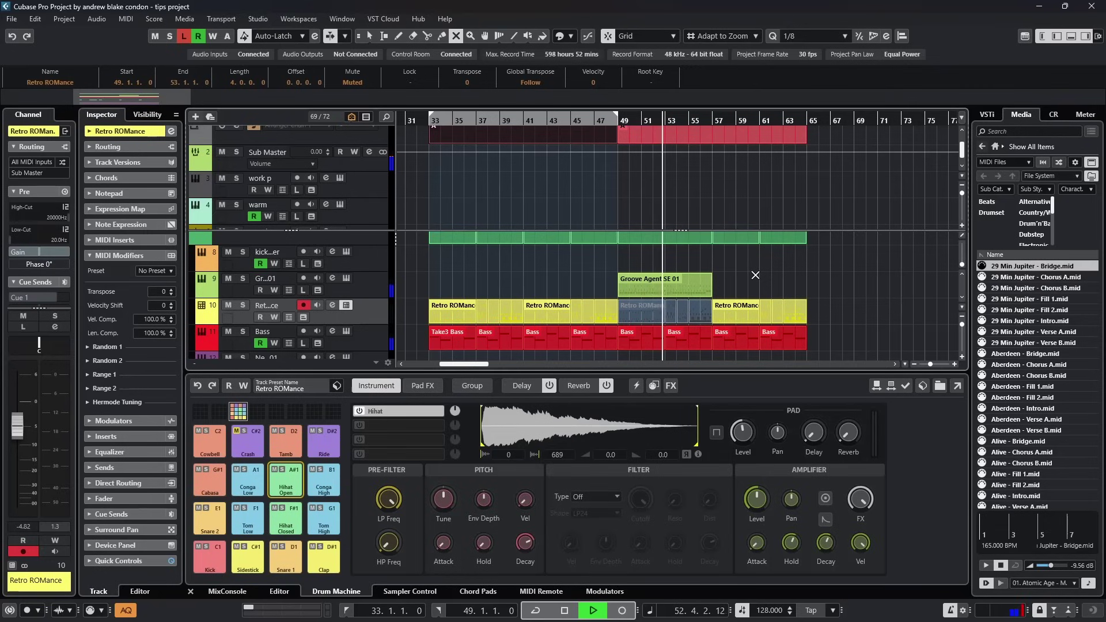
Step: Stop playback, return to the Object Selection tool, and keep the media type on MIDI Files
key(space)
key(1)
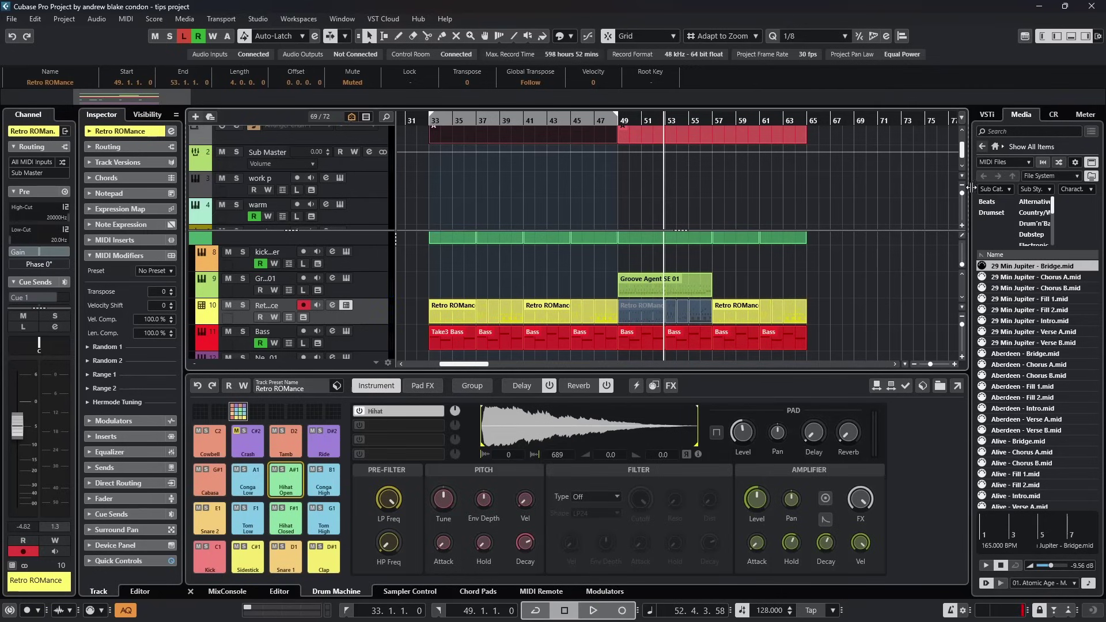
click(992, 162)
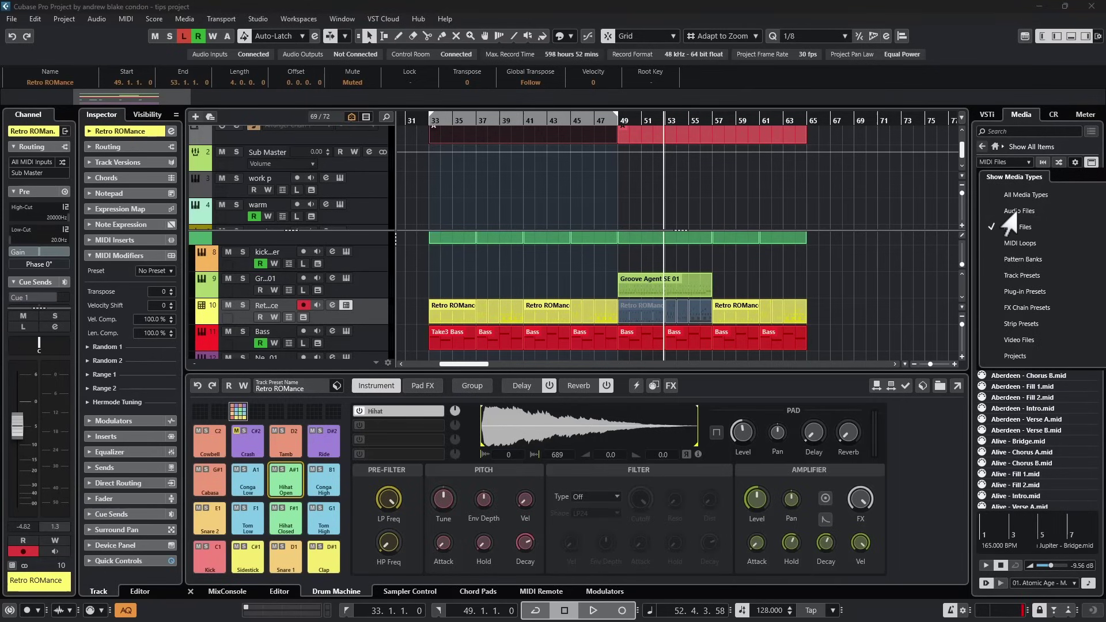
click(941, 212)
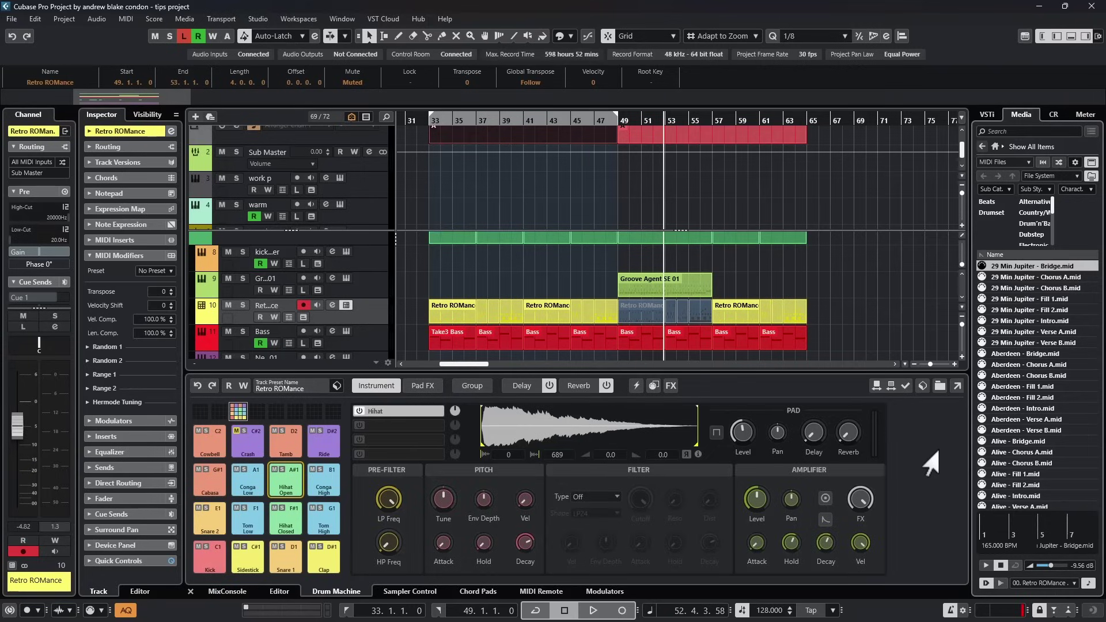
Step: Place 29 Min Jupiter - Bridge.mid on the Groove Agent SE 01 track at bar 49
click(1031, 452)
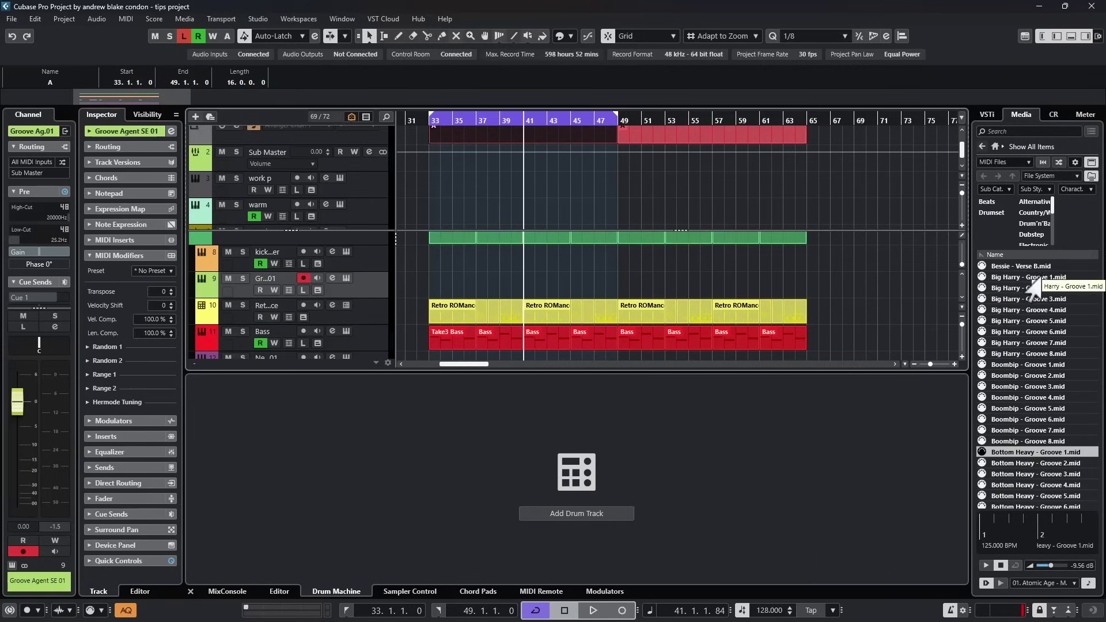
scroll(1031, 357, up, 15)
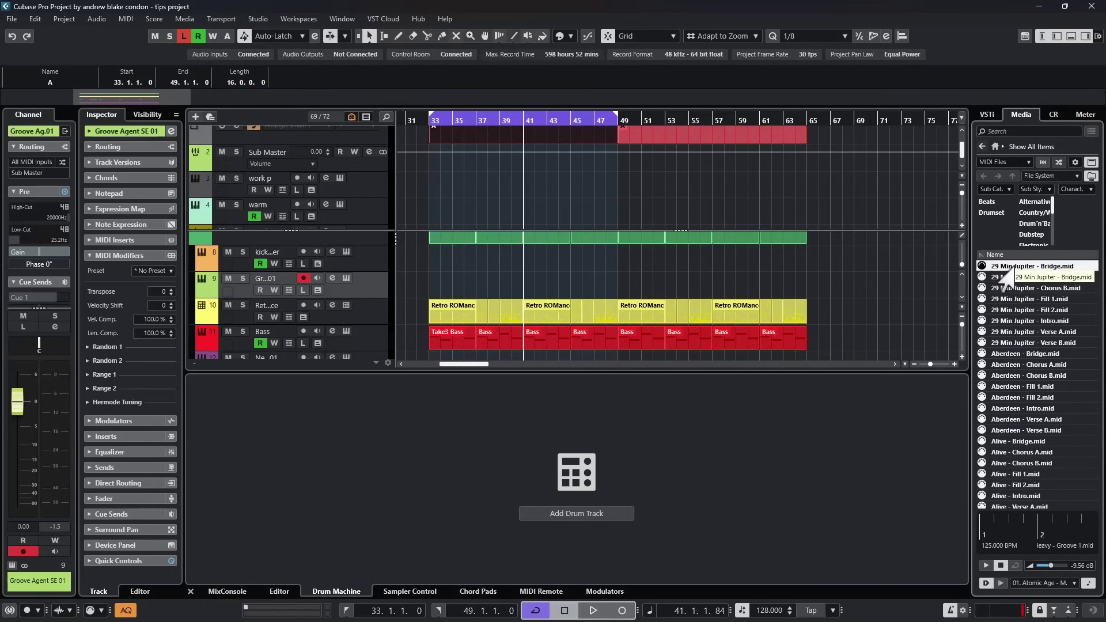
click(995, 266)
drag(669, 299, 665, 285)
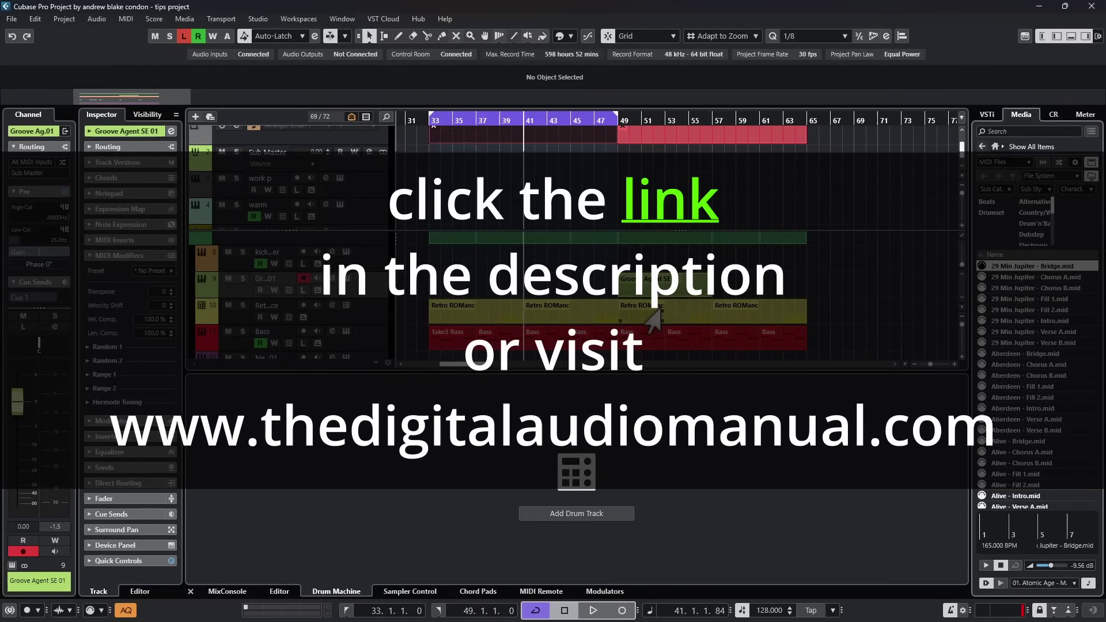
Step: Mute the Retro ROMance part at bar 49, play from bar 48, then return to object selection
key(7)
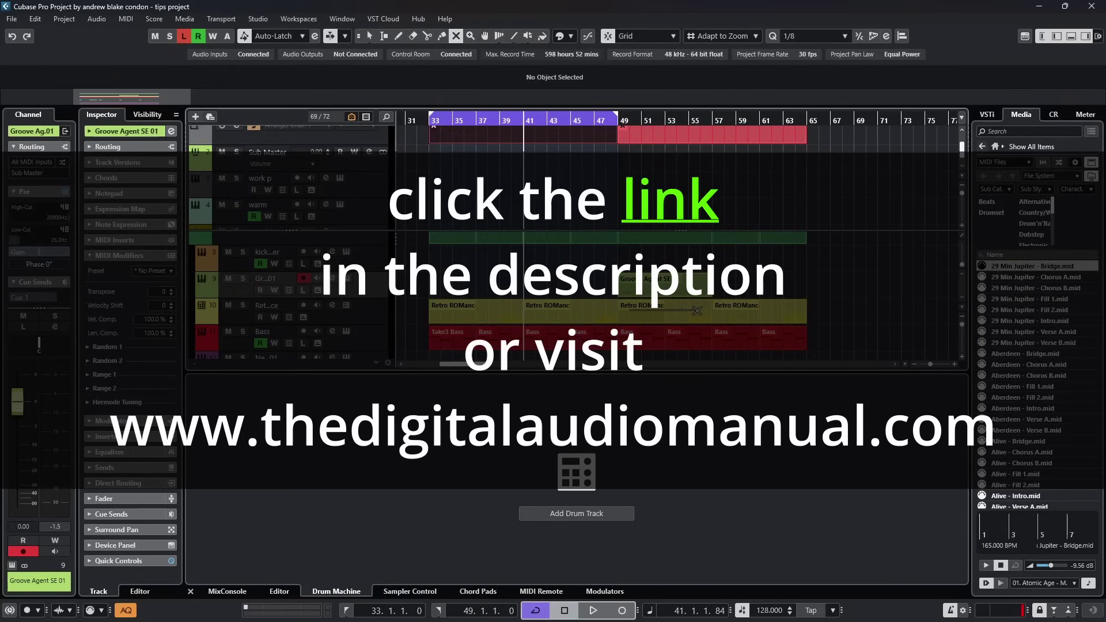
click(697, 311)
click(603, 119)
key(space)
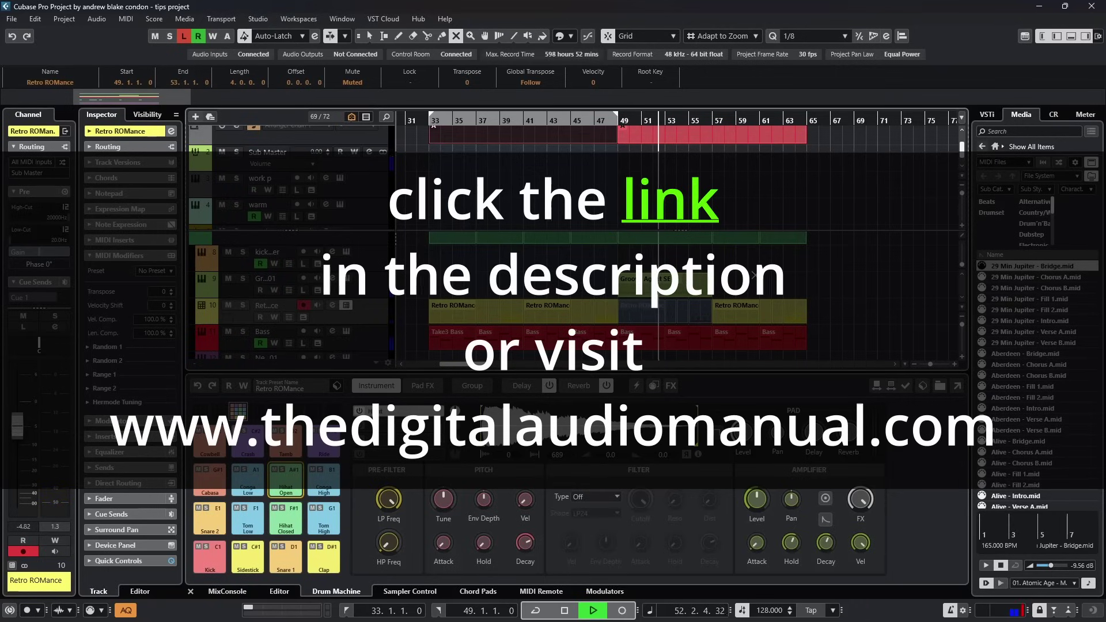
key(space)
key(1)
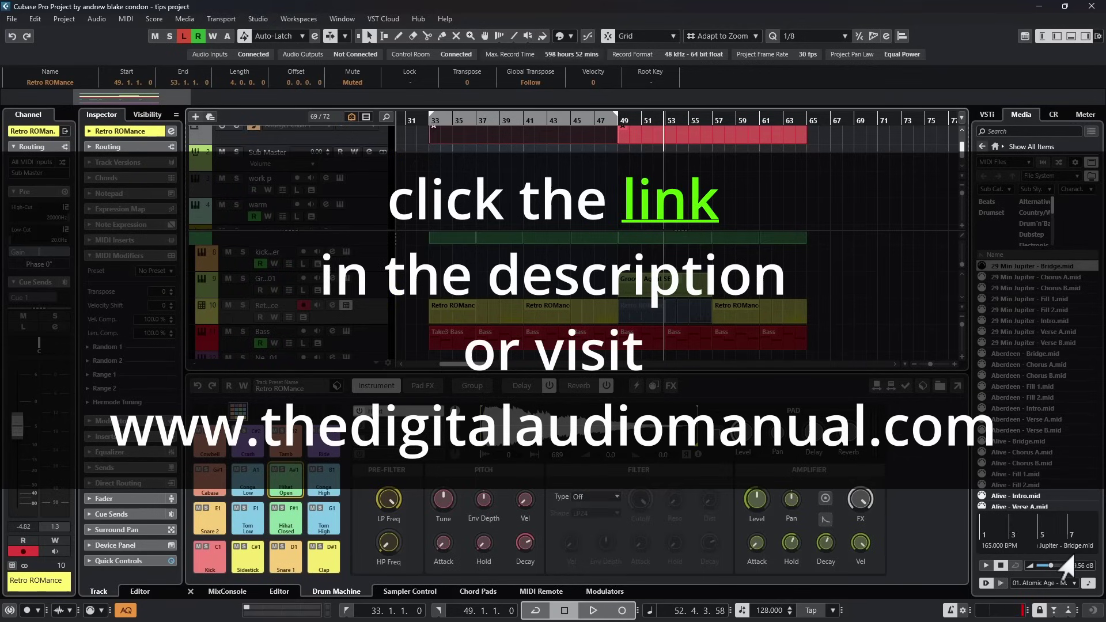
Step: Set the cycle range to bars 33–65, enable cycle, and play the looped section
click(983, 164)
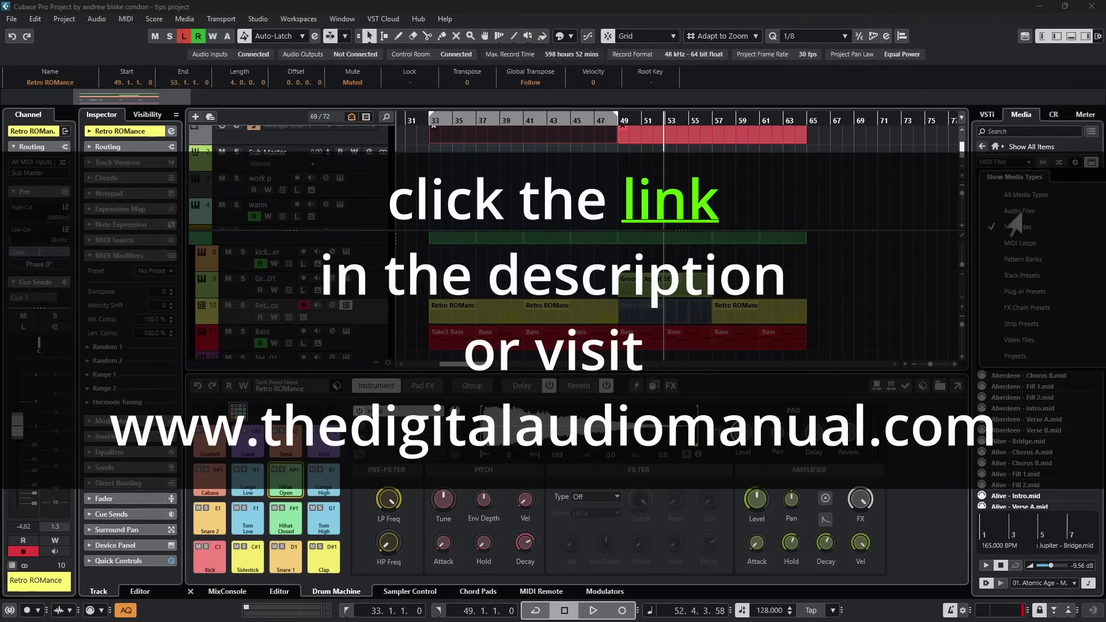
key(Escape)
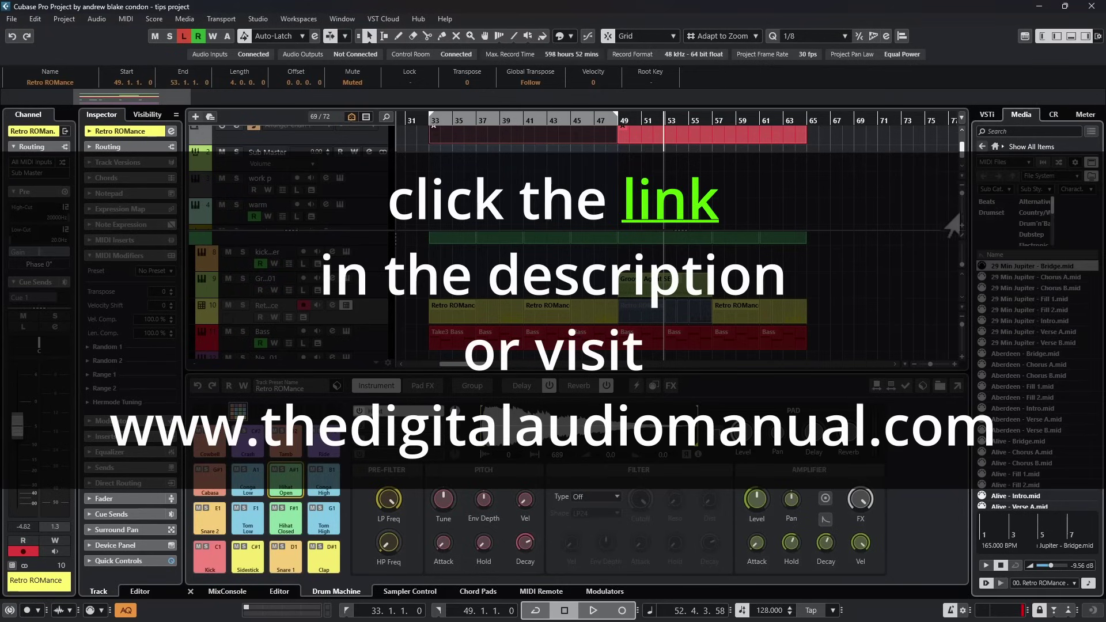
key(p)
key(KP_Divide)
key(space)
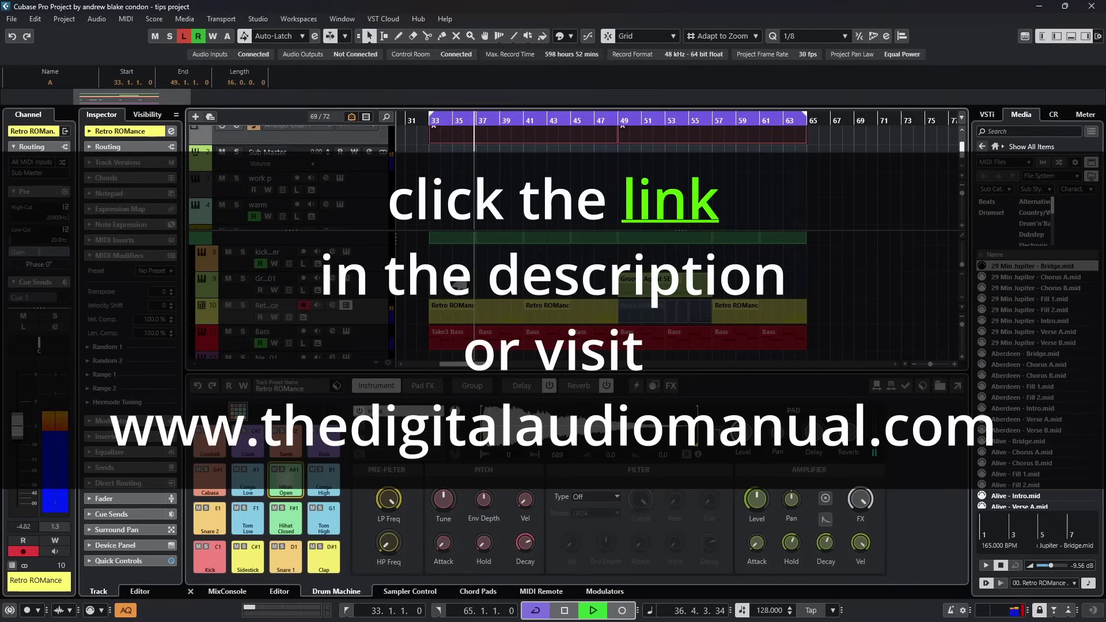